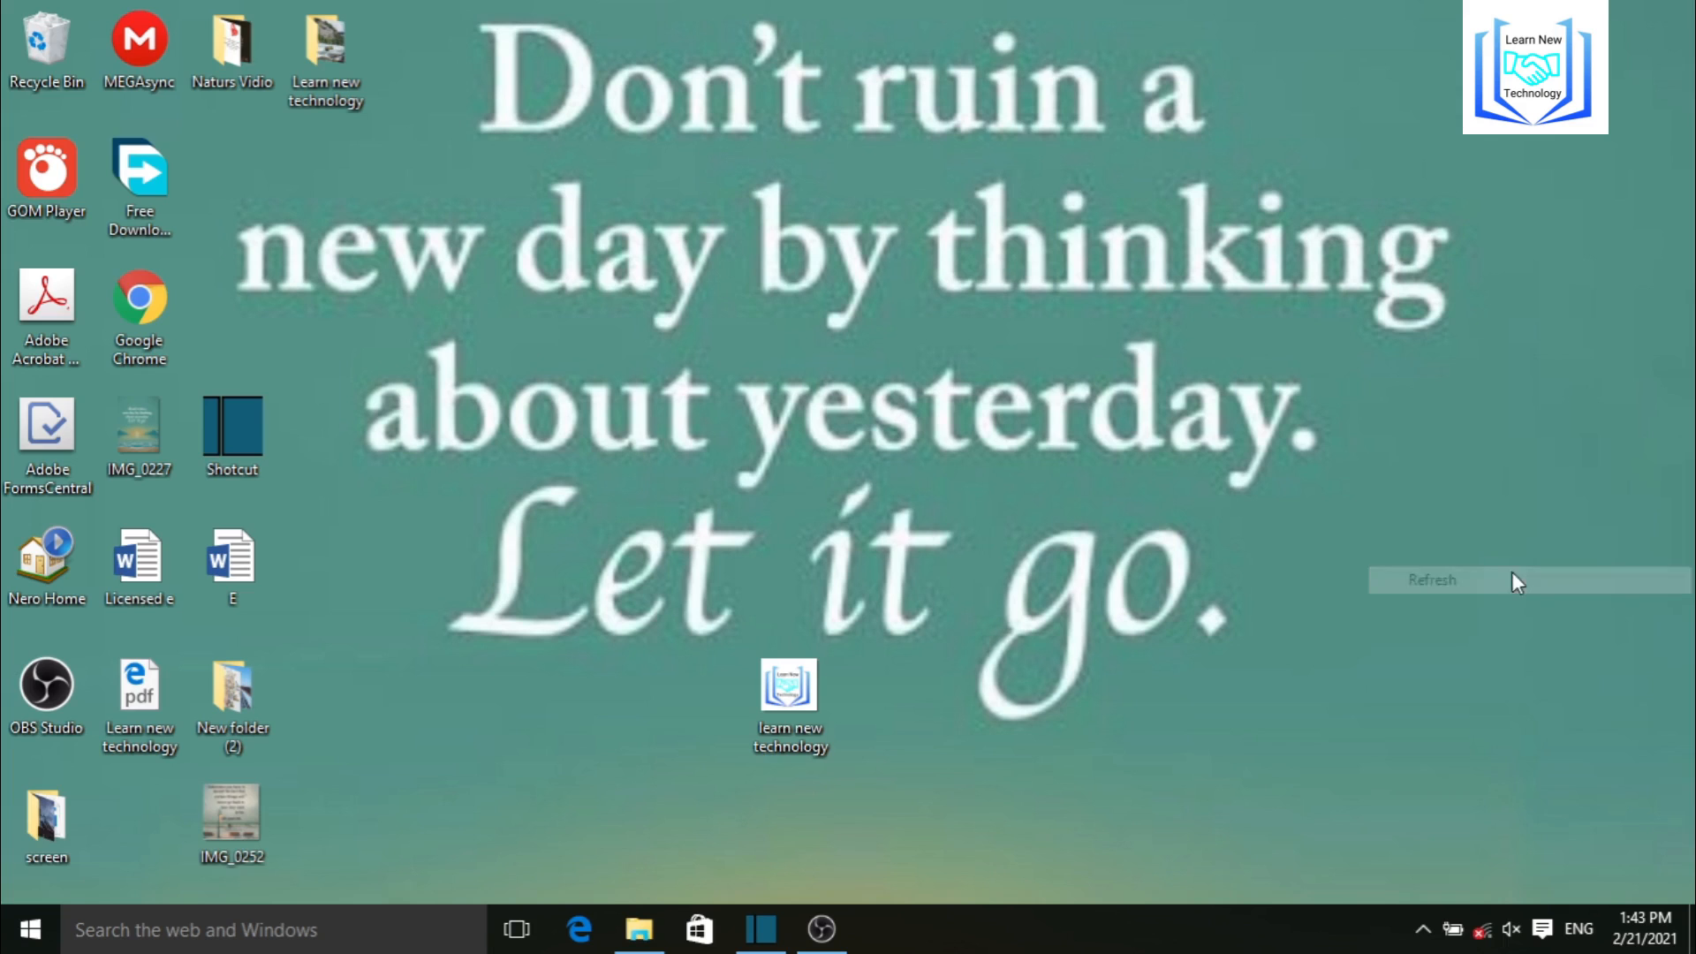
- Switch to Shotcut and open the video Pexels Videos 2334654 from the Naturs Vidio folder
{"action": "left_click", "coordinate": [761, 929]}
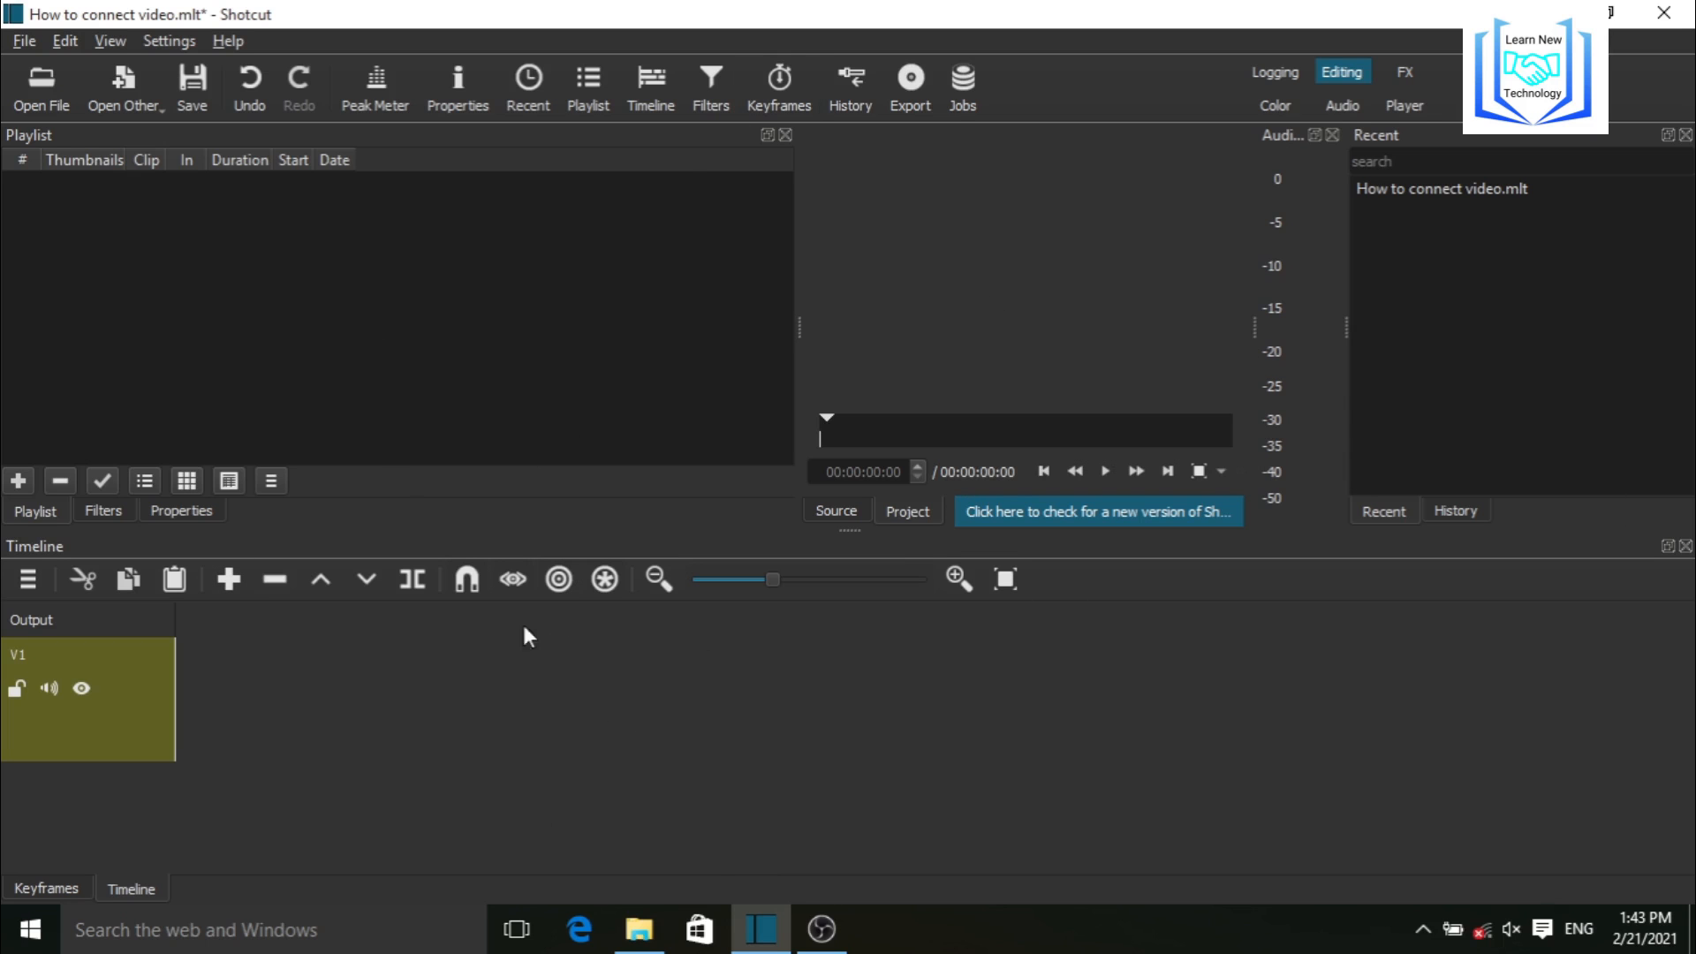
{"action": "left_click", "coordinate": [46, 97]}
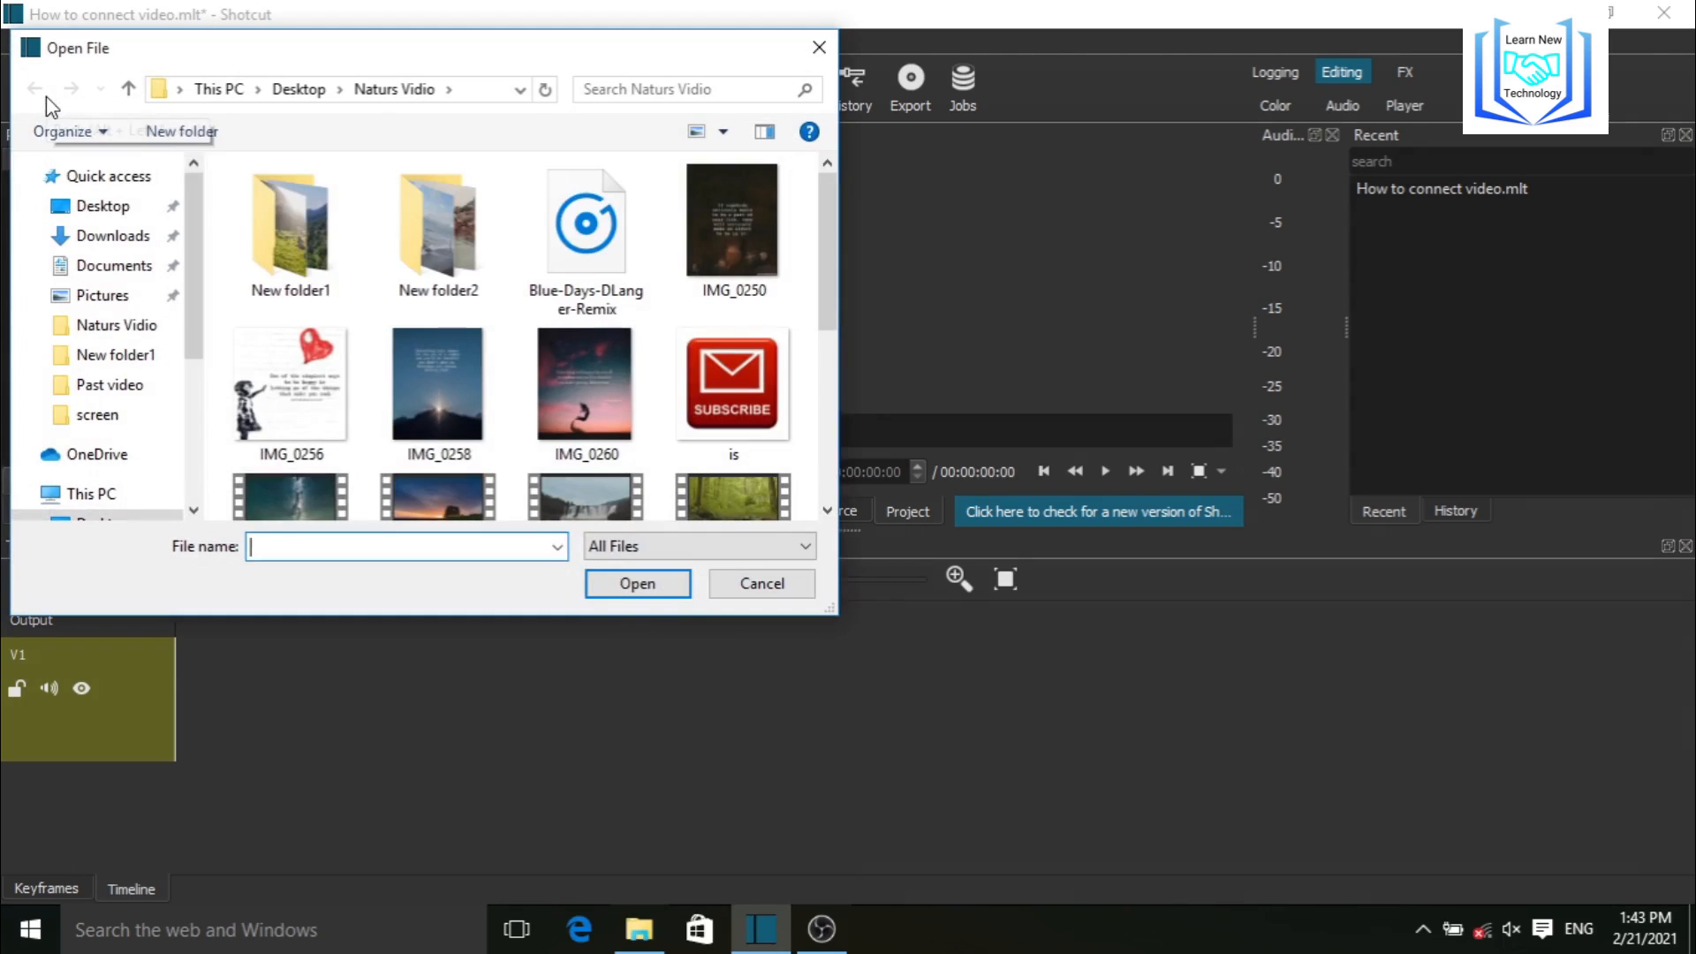
{"action": "scroll", "coordinate": [441, 389], "scroll_direction": "down", "scroll_amount": 5}
{"action": "scroll", "coordinate": [494, 371], "scroll_direction": "up", "scroll_amount": 3}
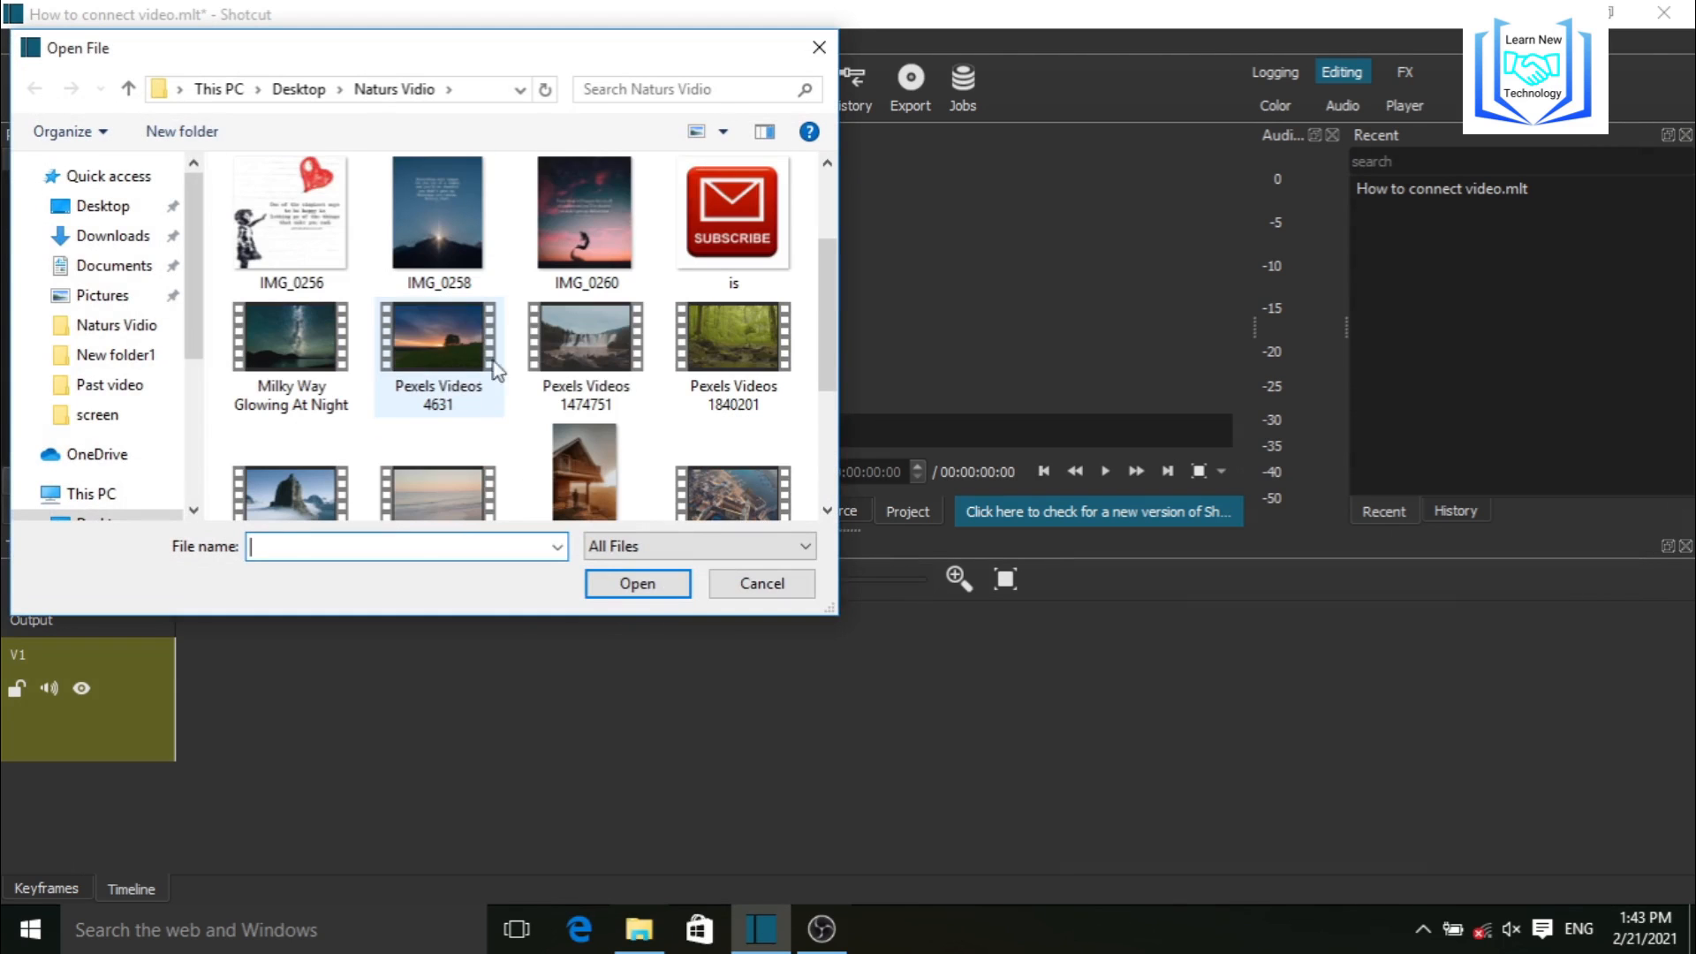
{"action": "scroll", "coordinate": [362, 378], "scroll_direction": "down", "scroll_amount": 1}
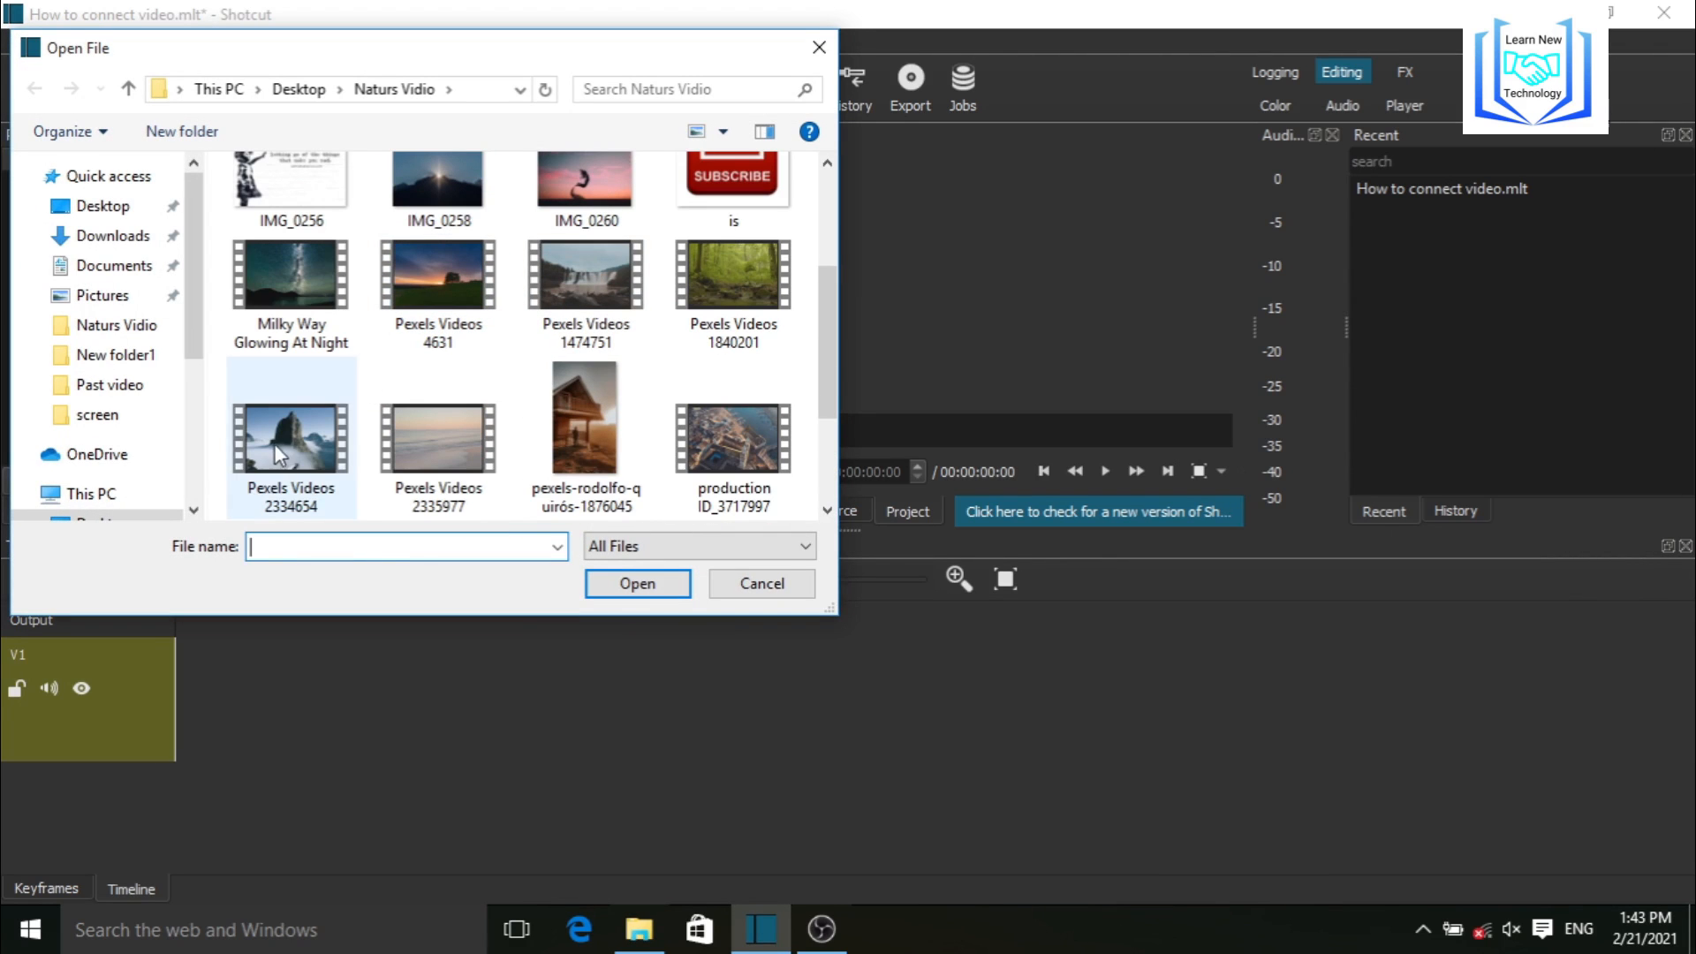
{"action": "left_click", "coordinate": [274, 443]}
{"action": "left_click", "coordinate": [636, 585]}
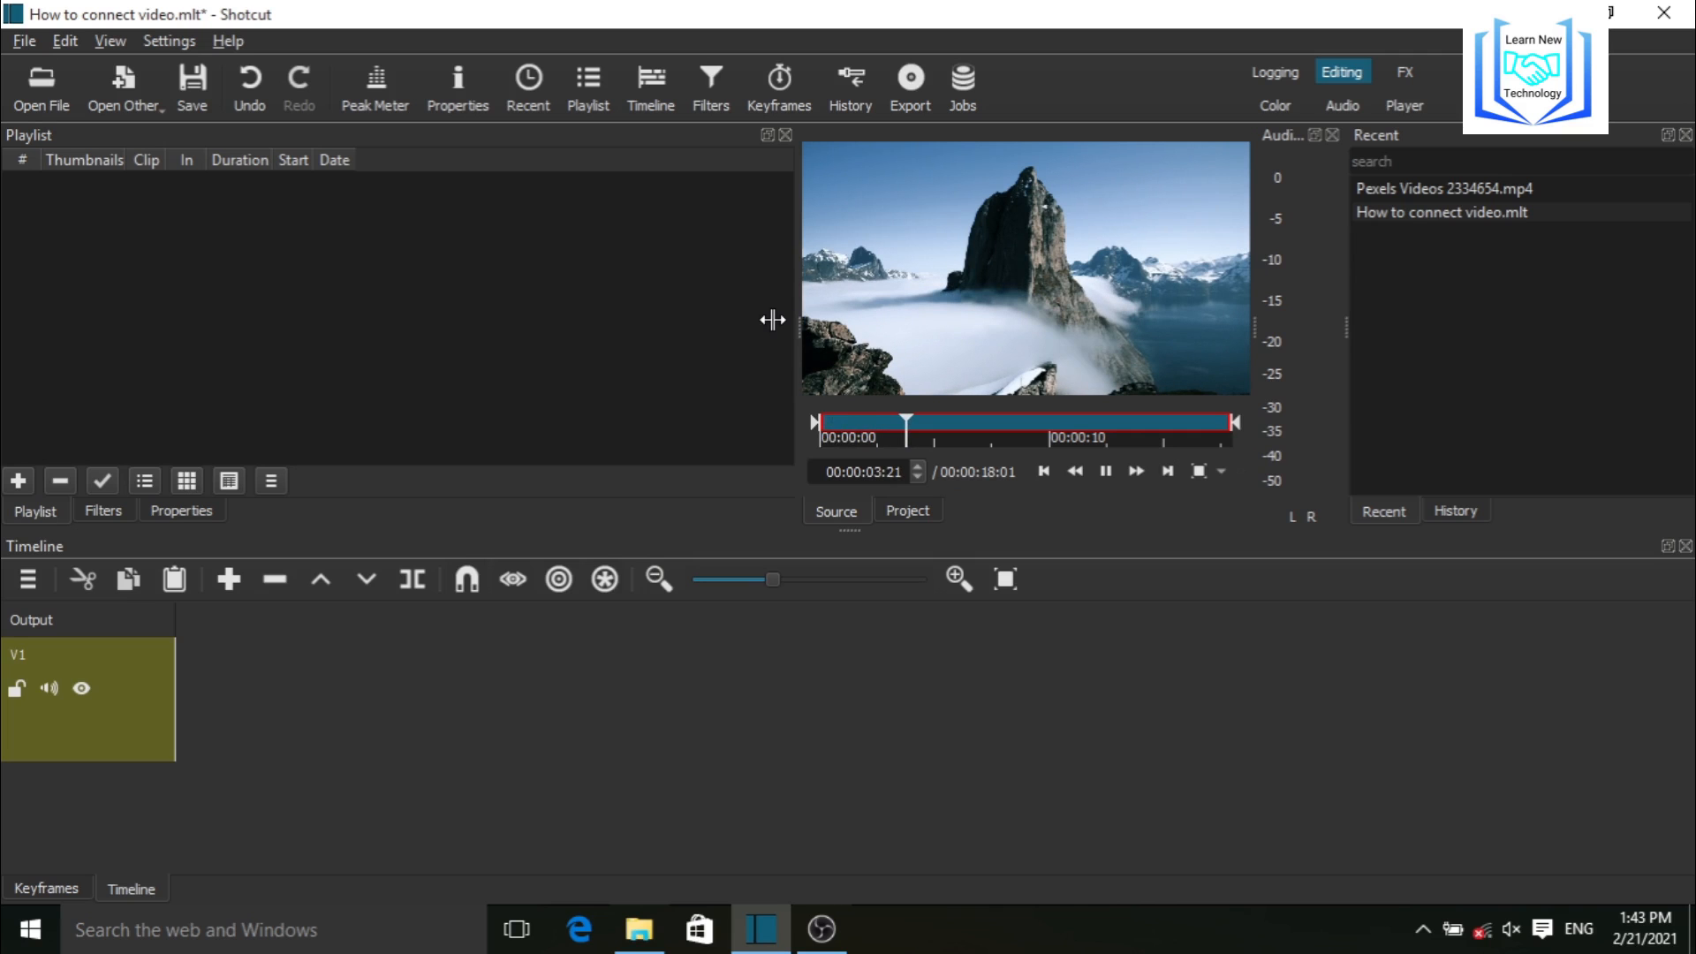
- Narrow the playlist area to enlarge the preview, and add the opened video to the playlist
{"action": "left_click_drag", "start_coordinate": [772, 319], "coordinate": [706, 323]}
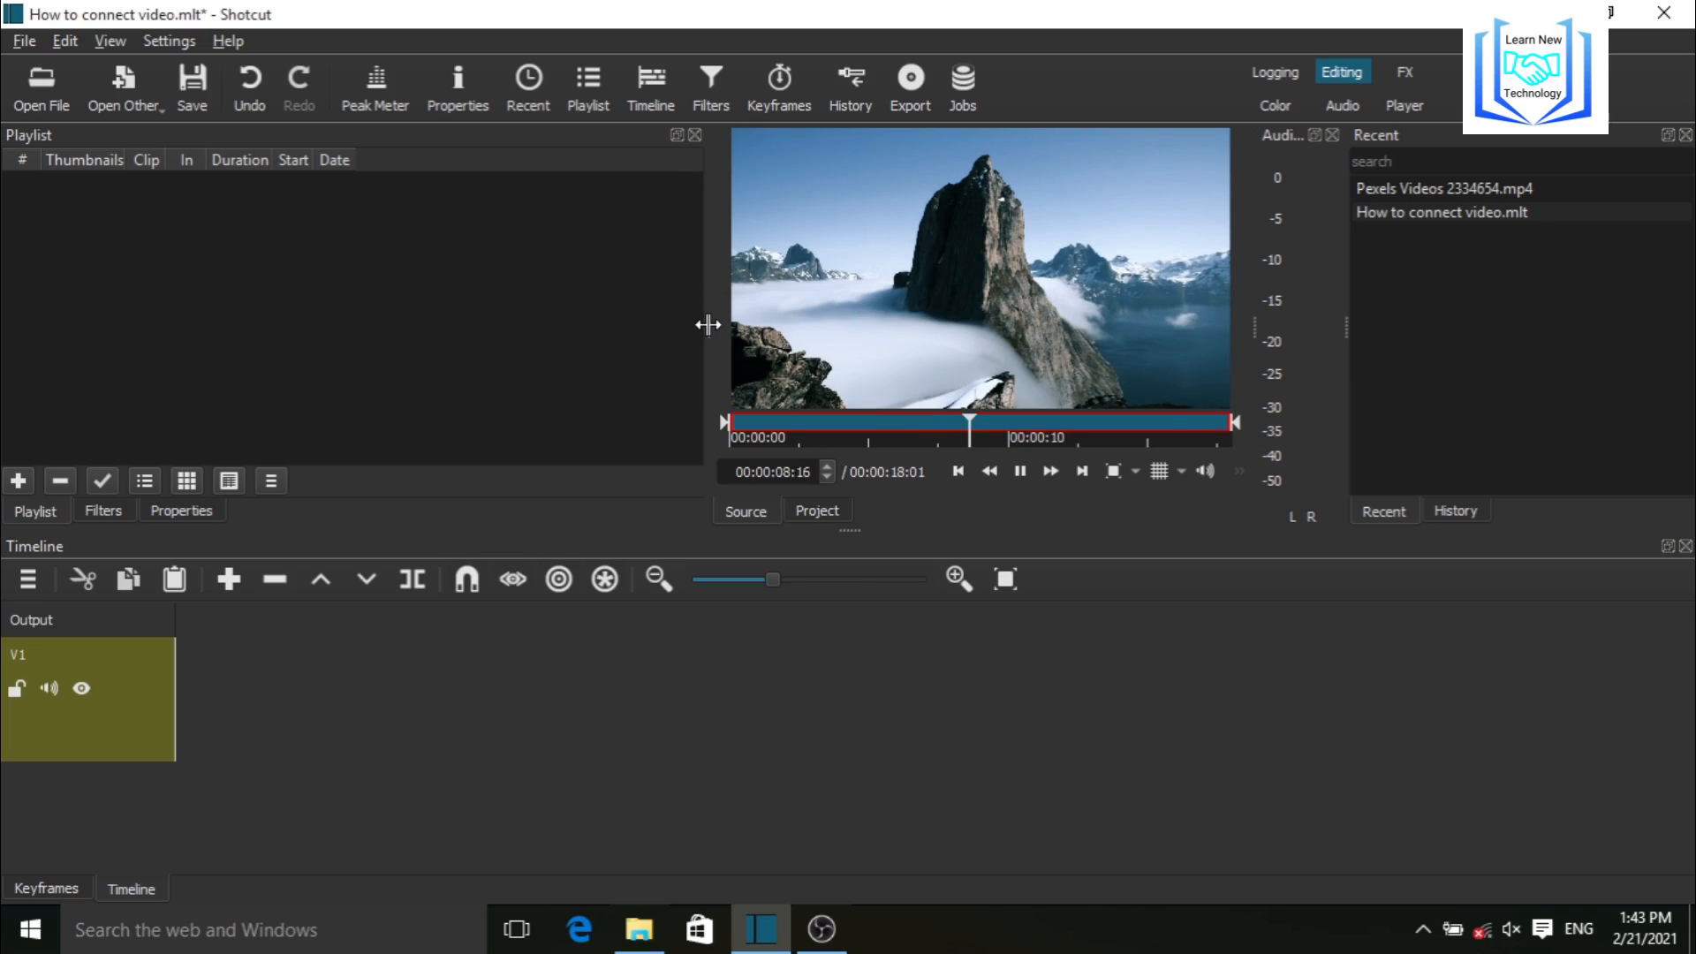
{"action": "left_click_drag", "start_coordinate": [707, 324], "coordinate": [620, 315]}
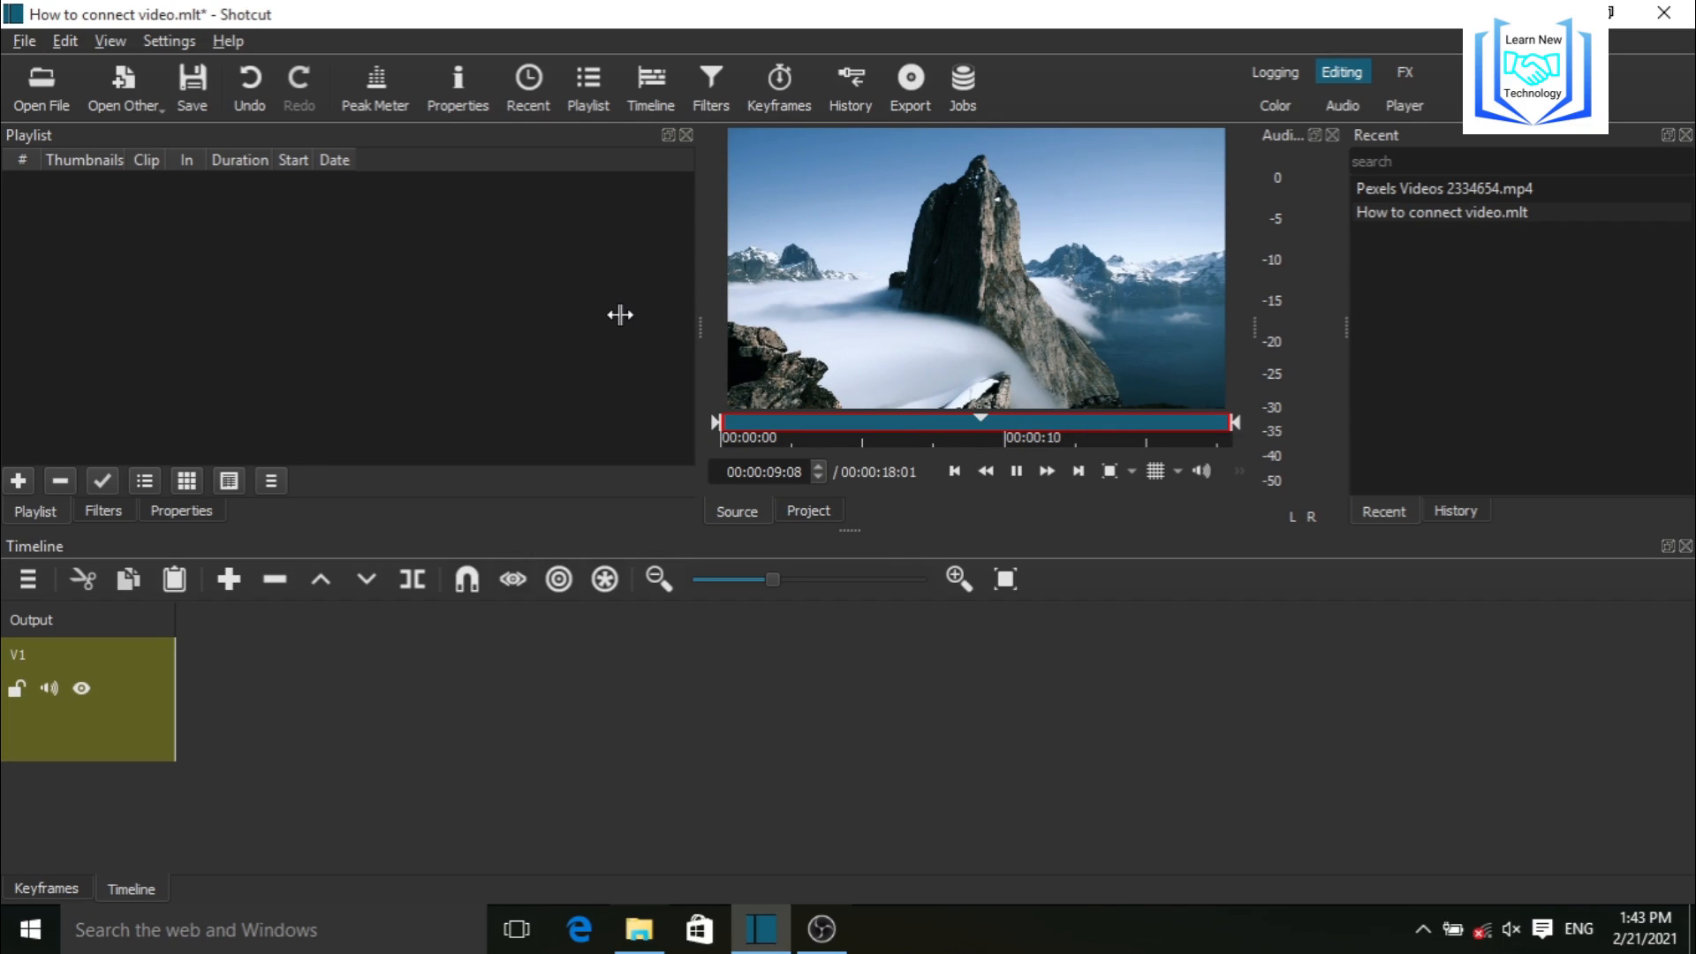
{"action": "left_click_drag", "start_coordinate": [620, 314], "coordinate": [510, 315]}
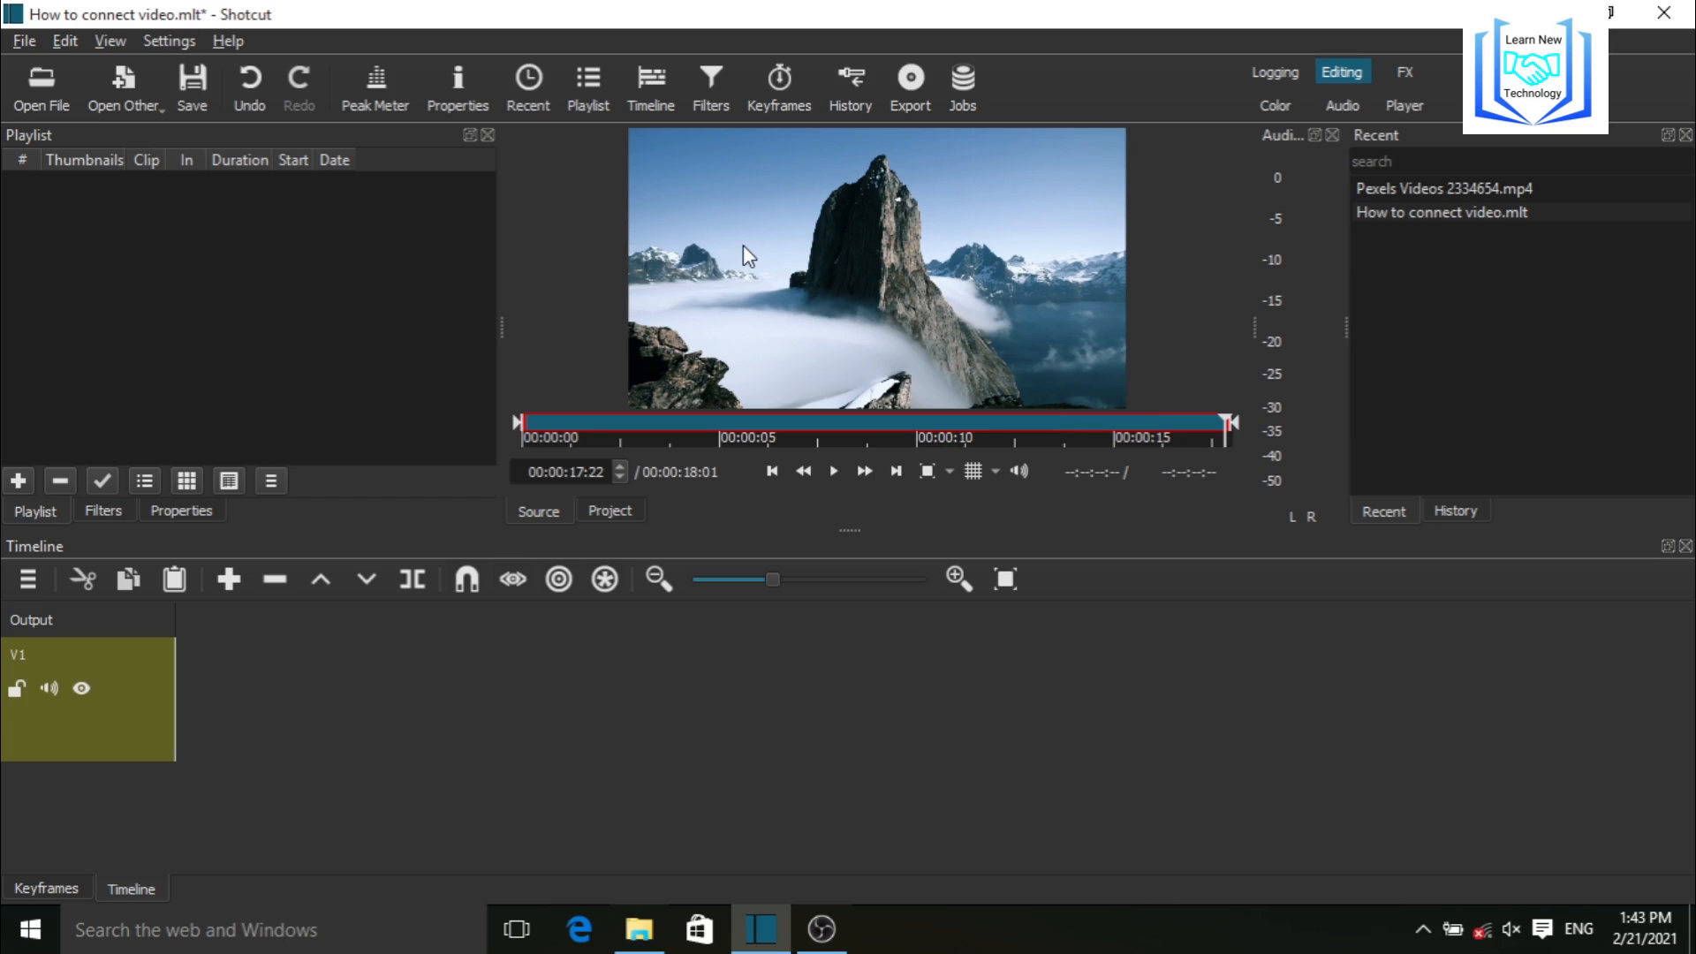
{"action": "left_click_drag", "start_coordinate": [795, 300], "coordinate": [82, 209]}
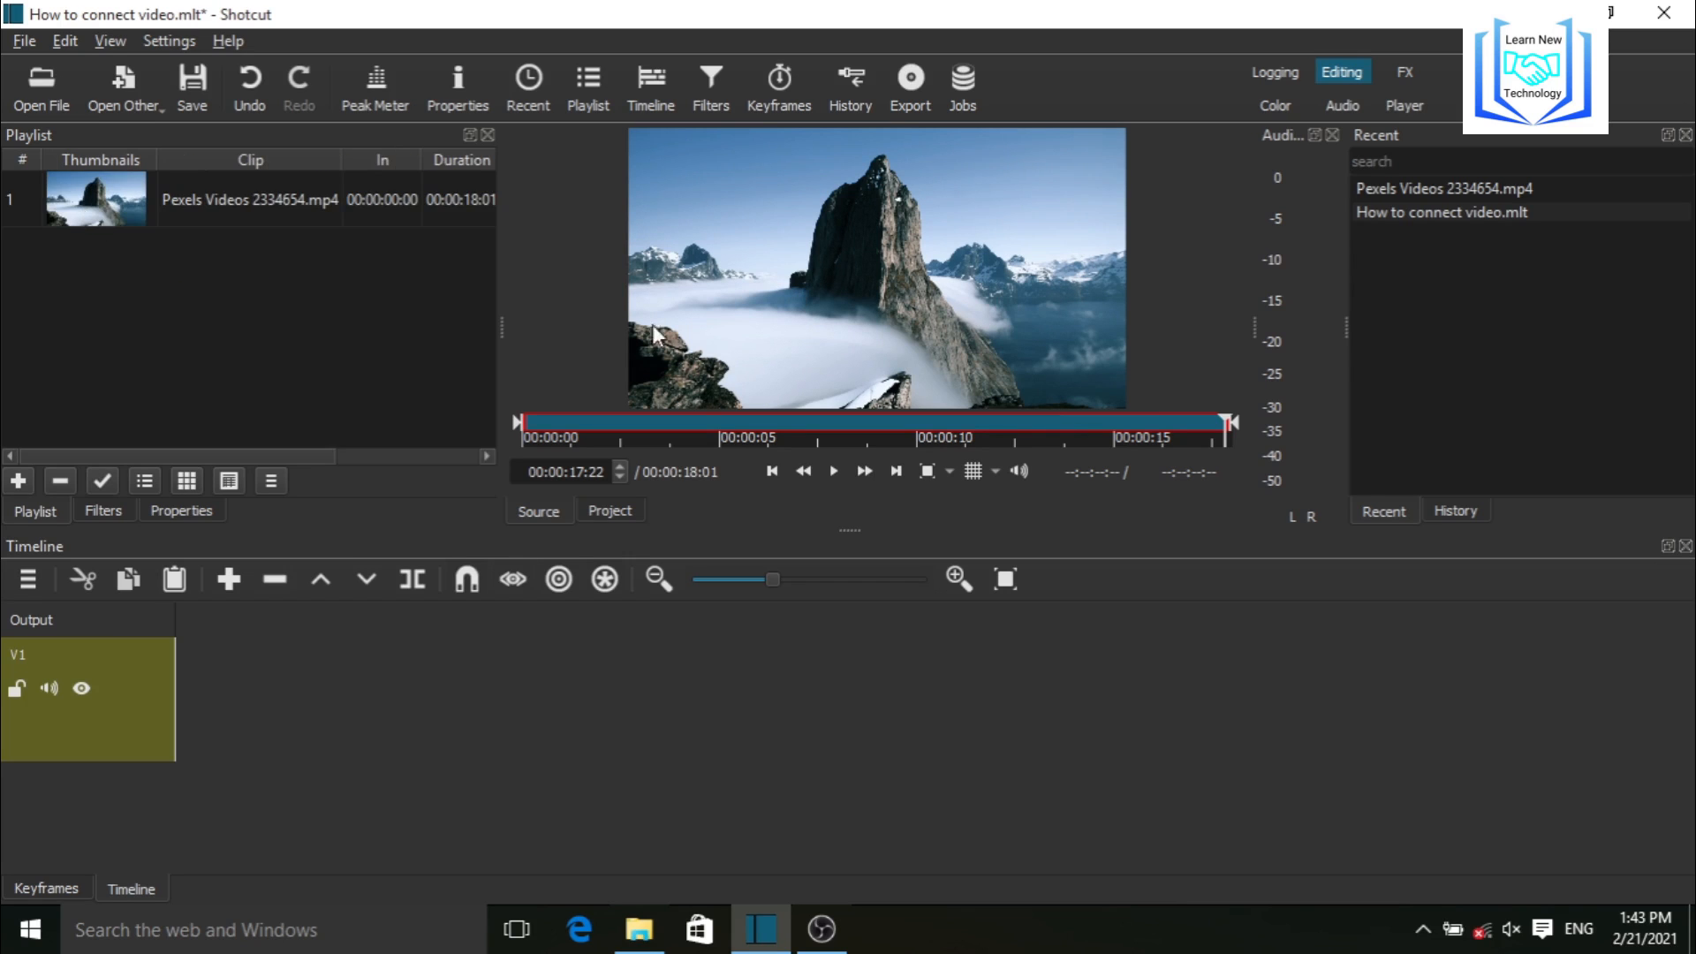
{"action": "left_click", "coordinate": [832, 470]}
- Place Pexels Videos 2334654.mp4 at the start of track V1 and play the project from the beginning
{"action": "left_click_drag", "start_coordinate": [304, 189], "coordinate": [485, 728]}
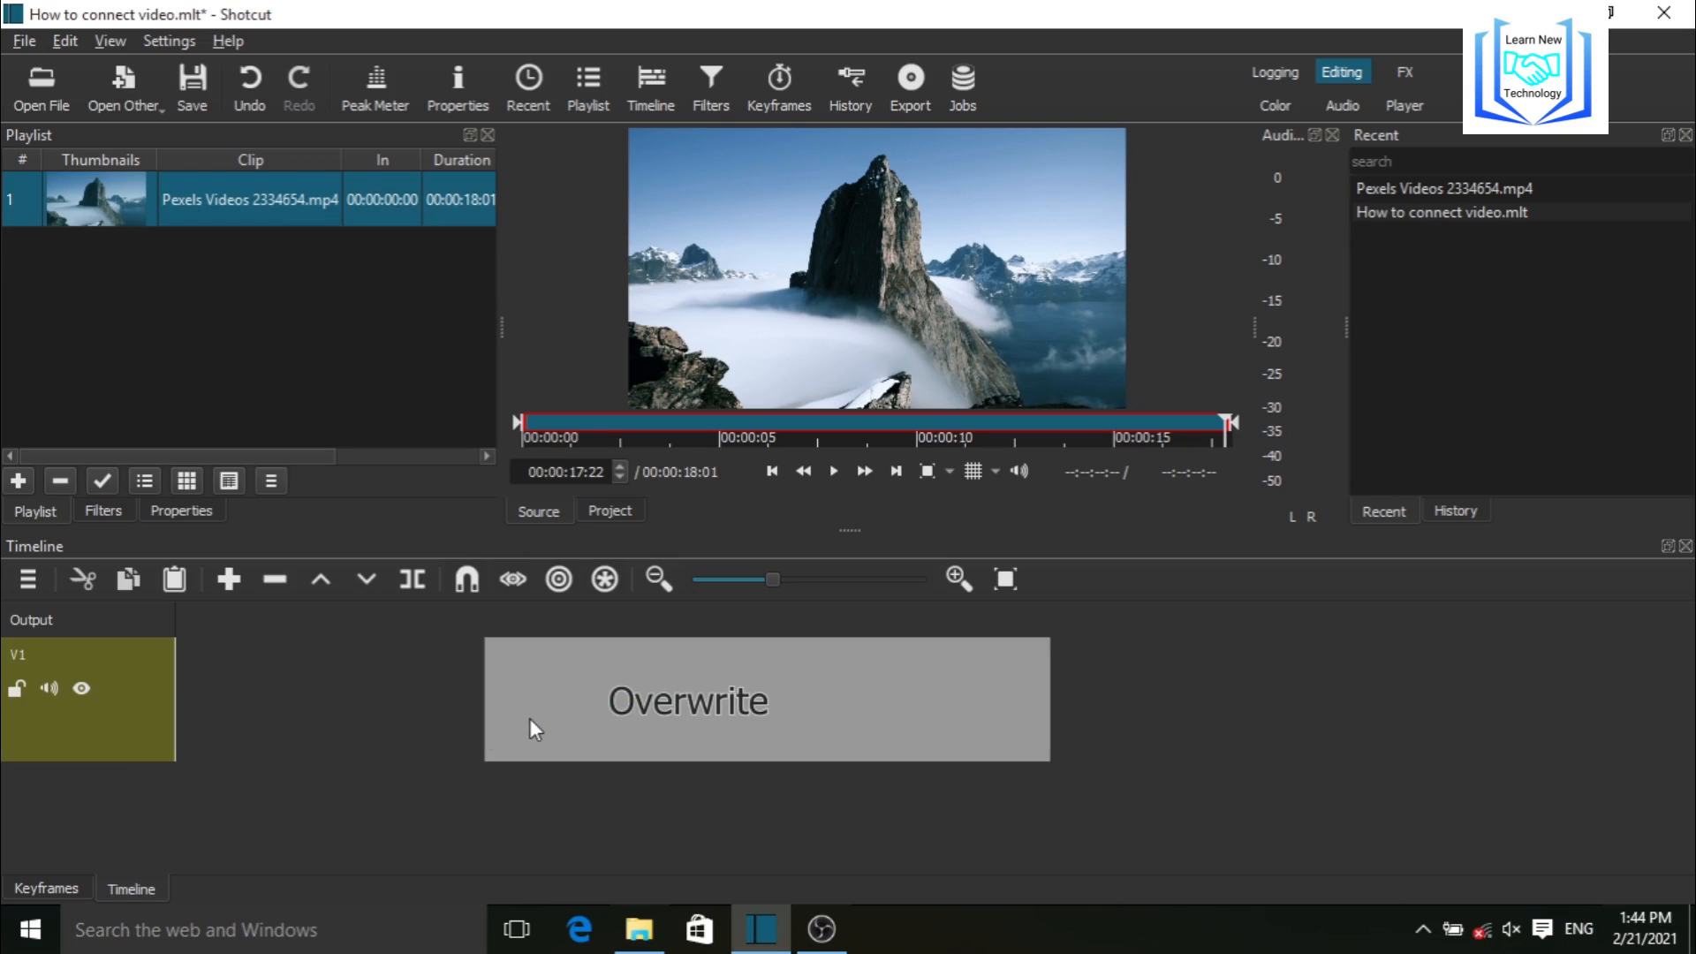
{"action": "left_click_drag", "start_coordinate": [671, 708], "coordinate": [343, 664]}
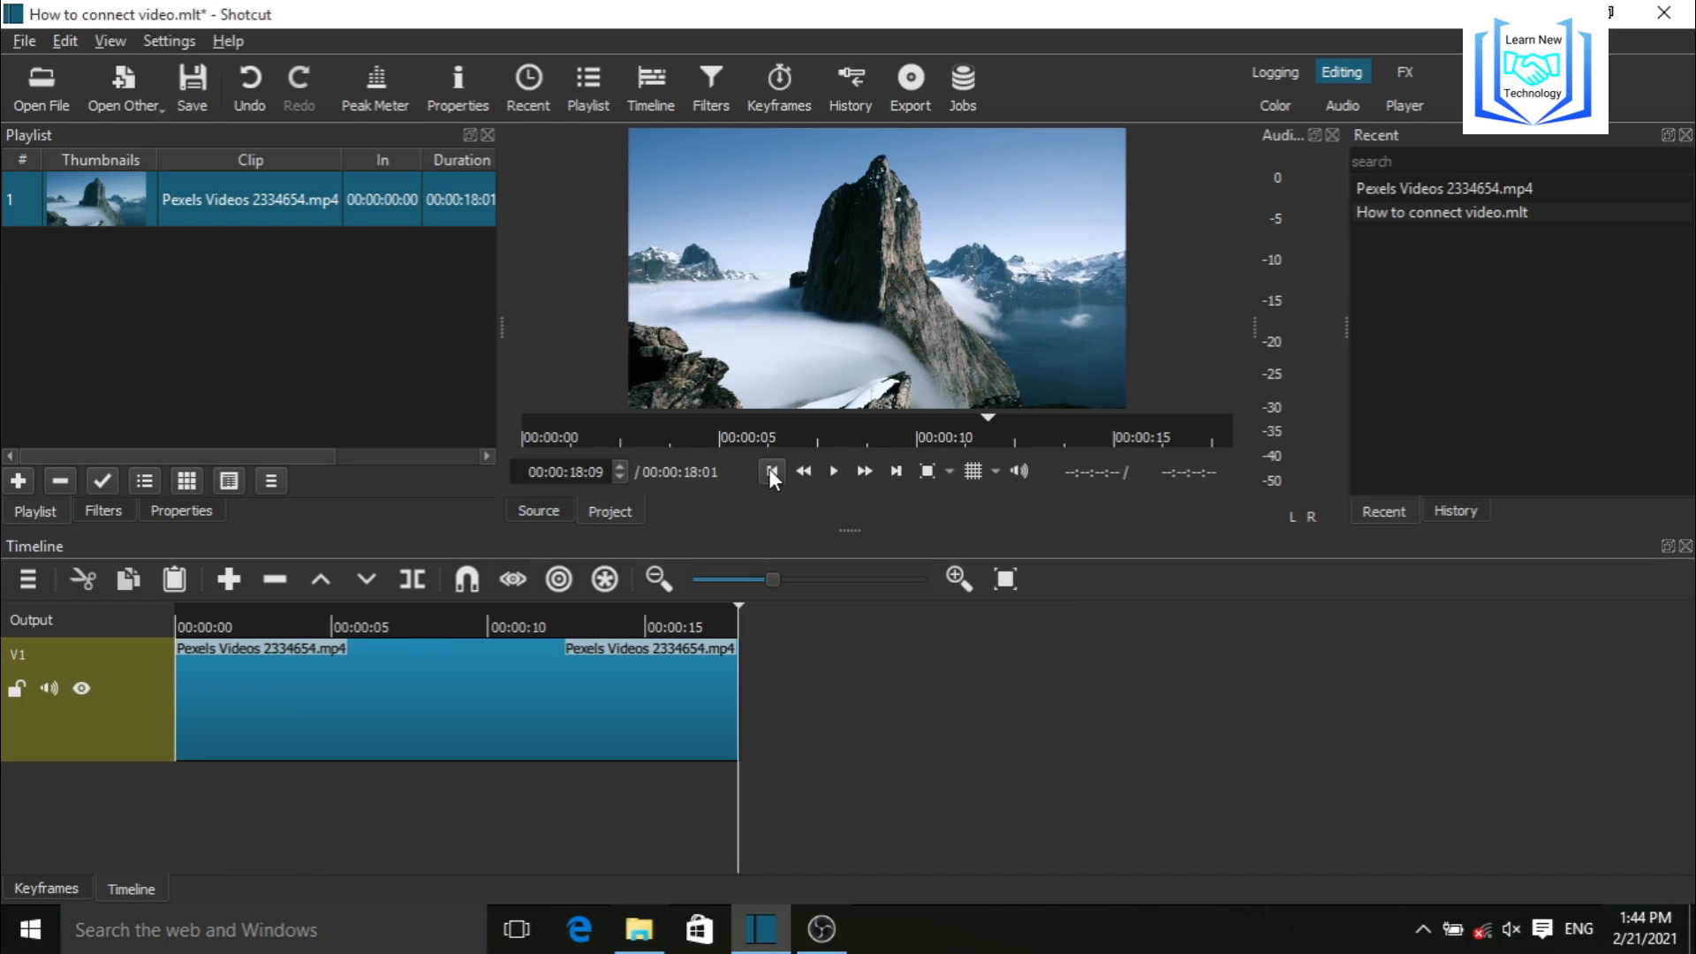
{"action": "left_click", "coordinate": [771, 470]}
{"action": "left_click", "coordinate": [834, 469]}
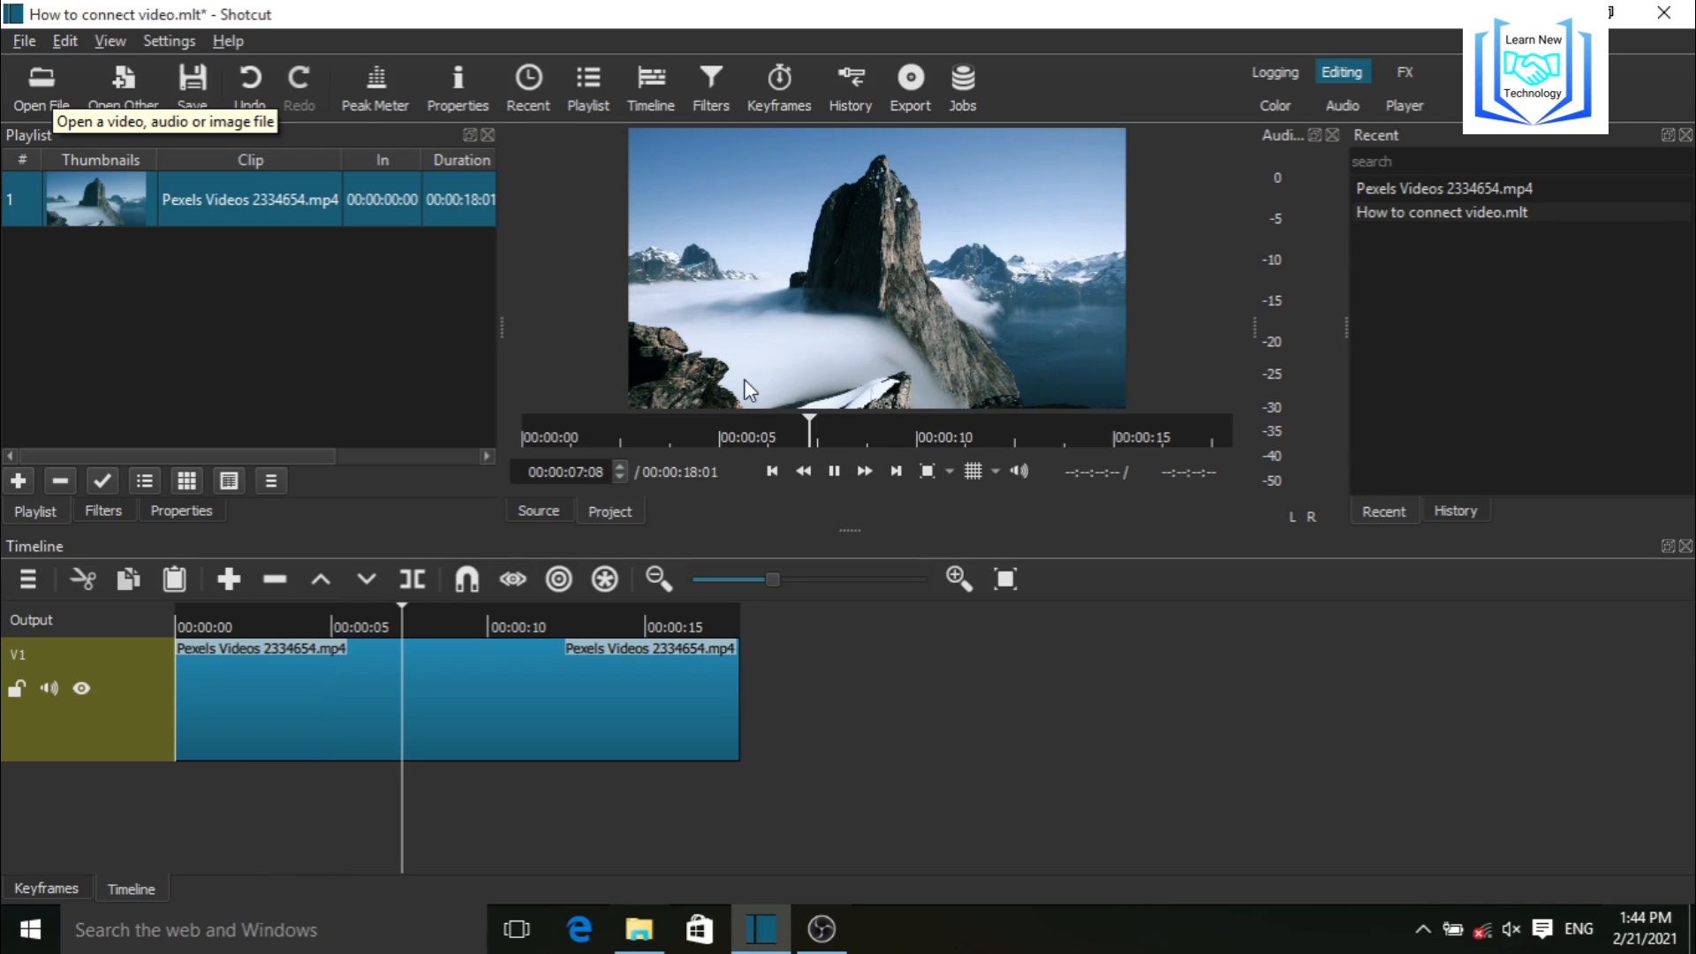
- Open the image IMG_0256 from the Naturs Vidio folder
{"action": "left_click", "coordinate": [28, 81]}
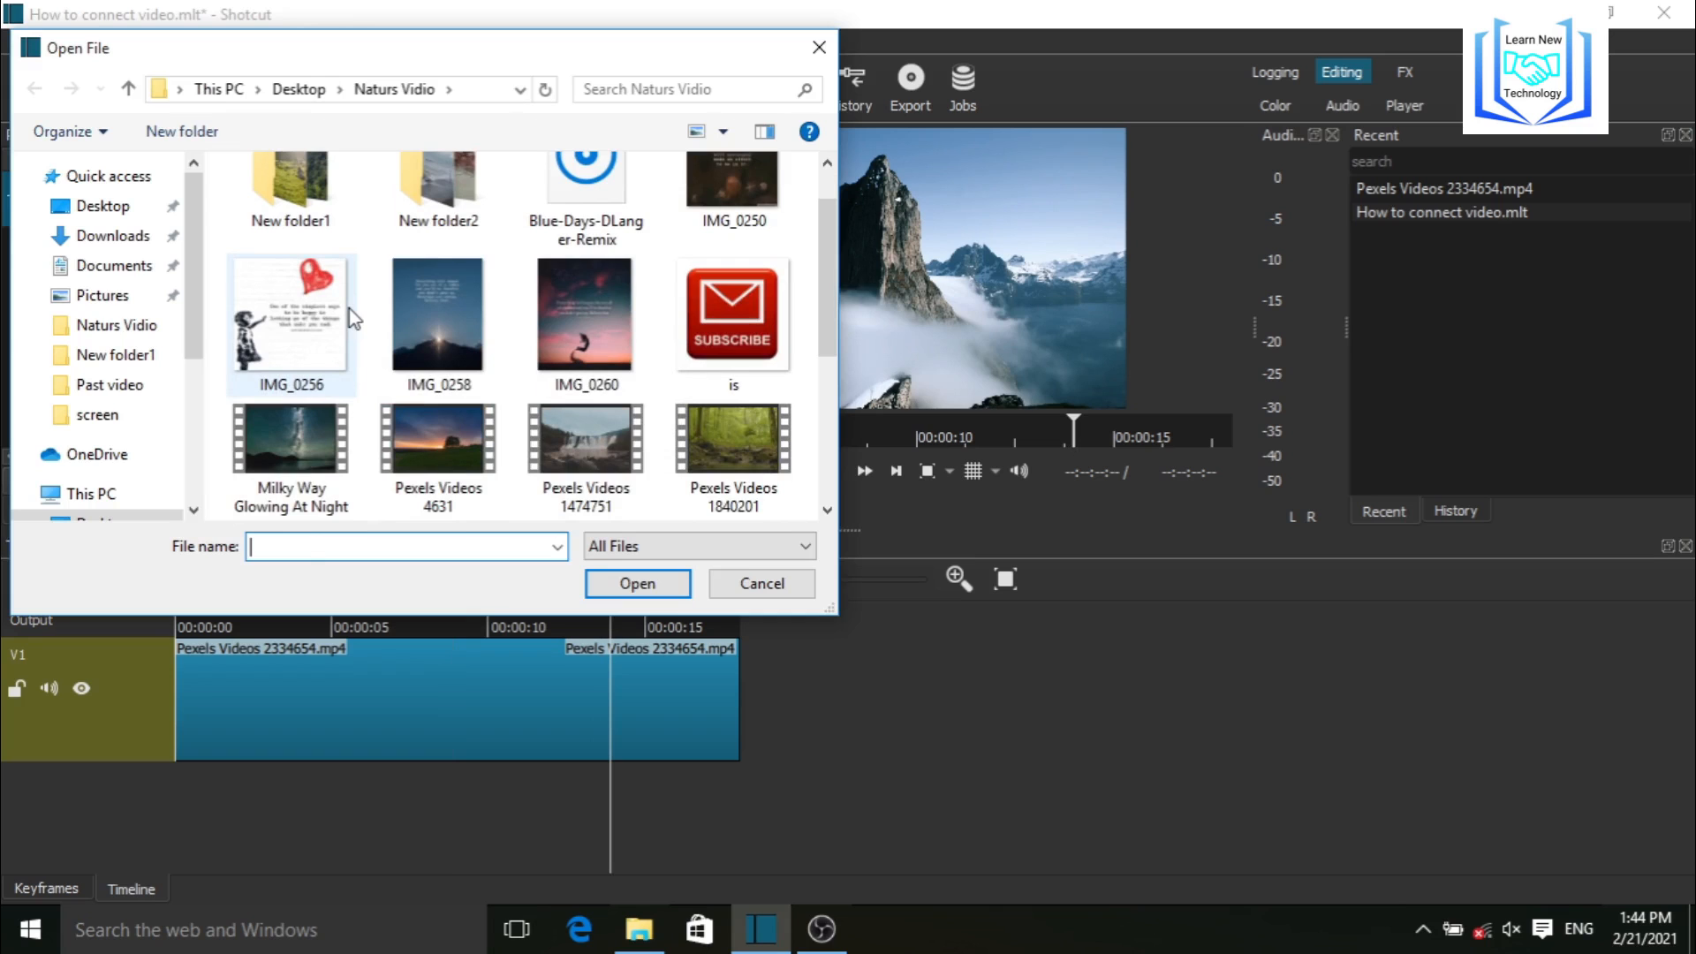
{"action": "left_click", "coordinate": [353, 318]}
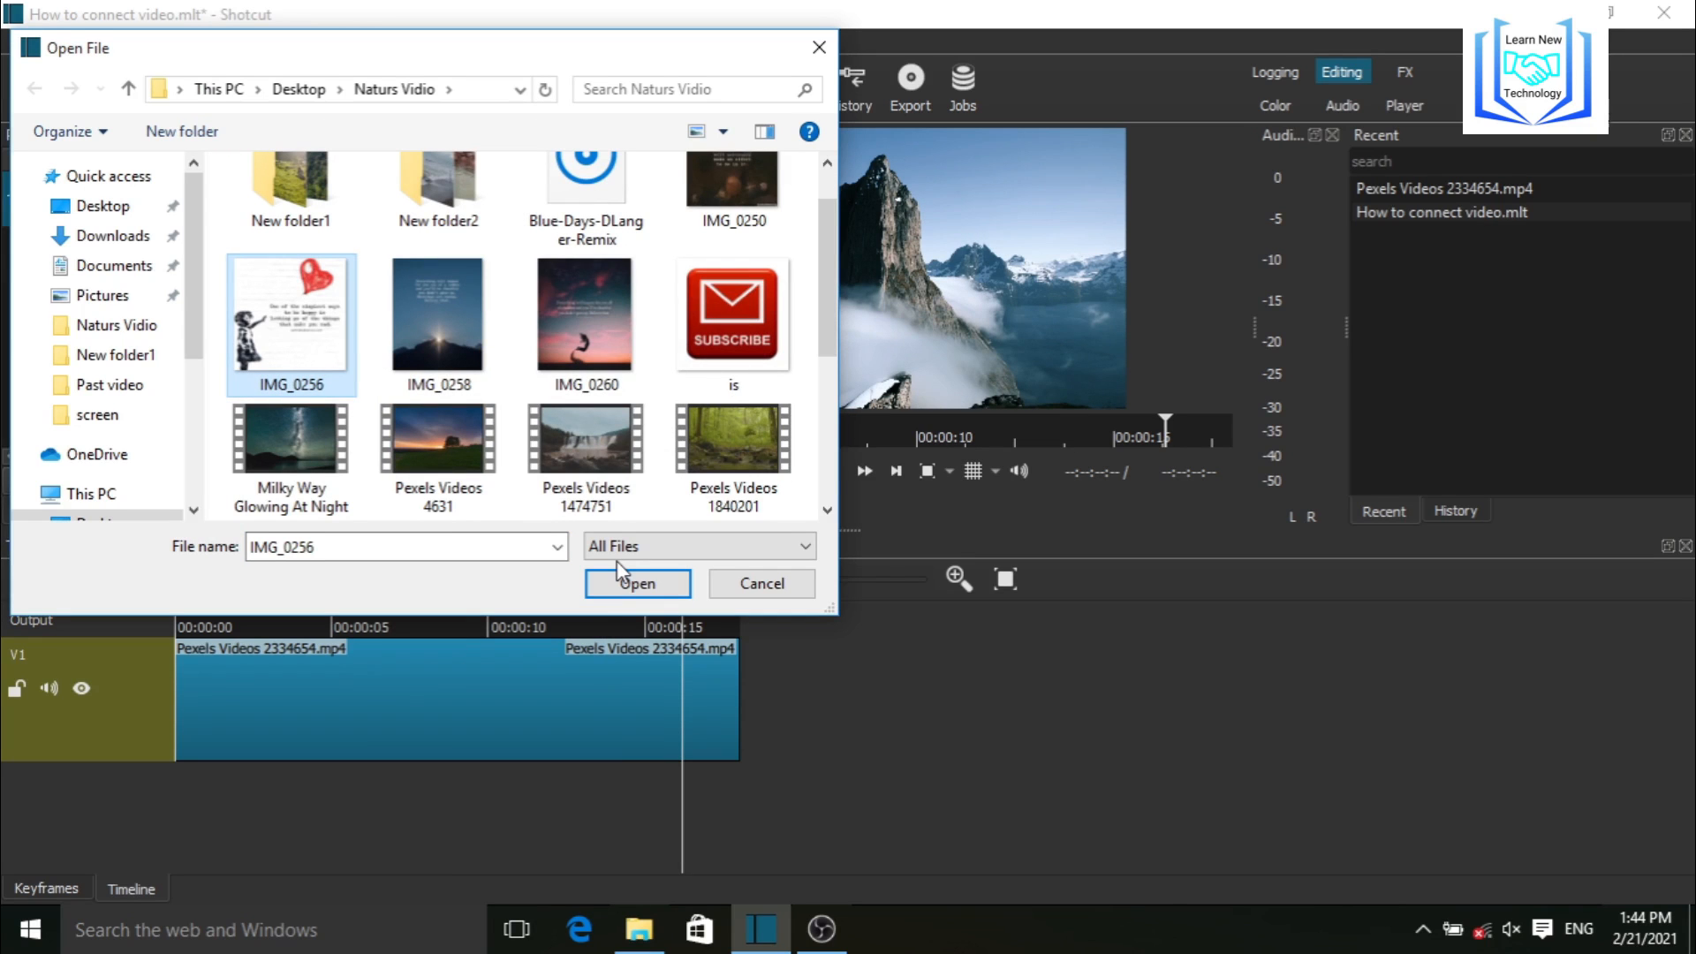
{"action": "left_click", "coordinate": [622, 576]}
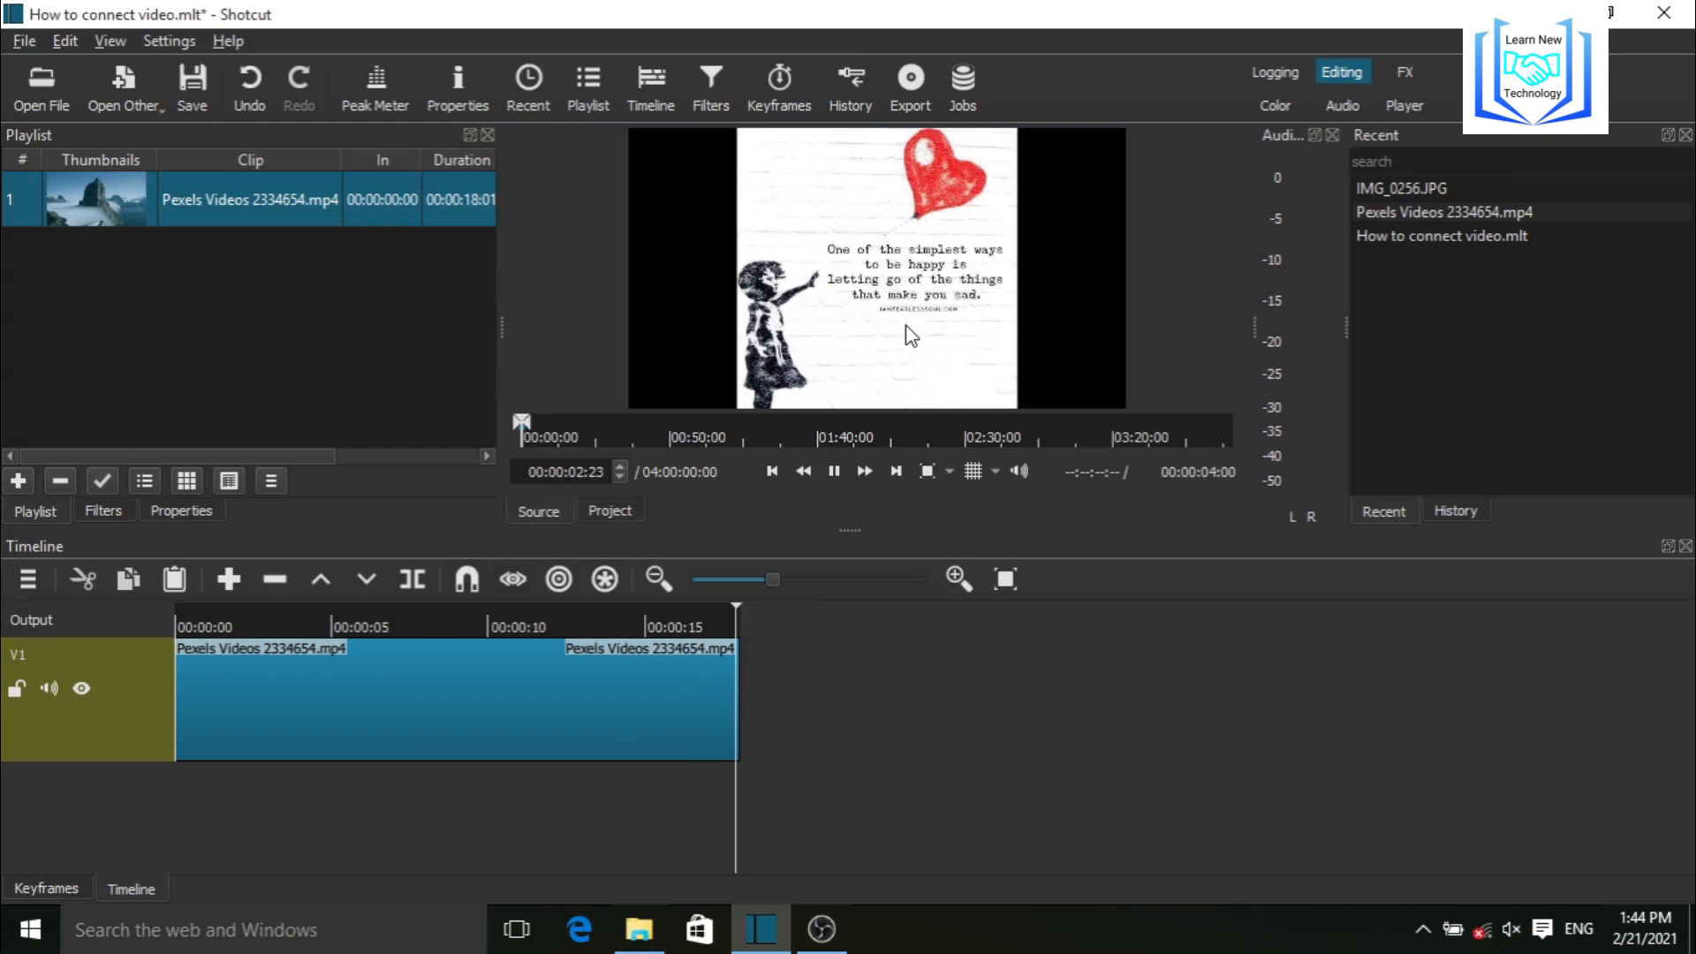
- Add IMG_0256.JPG to the playlist and place it directly after the mountain video on track V1
{"action": "left_click_drag", "start_coordinate": [893, 310], "coordinate": [119, 273]}
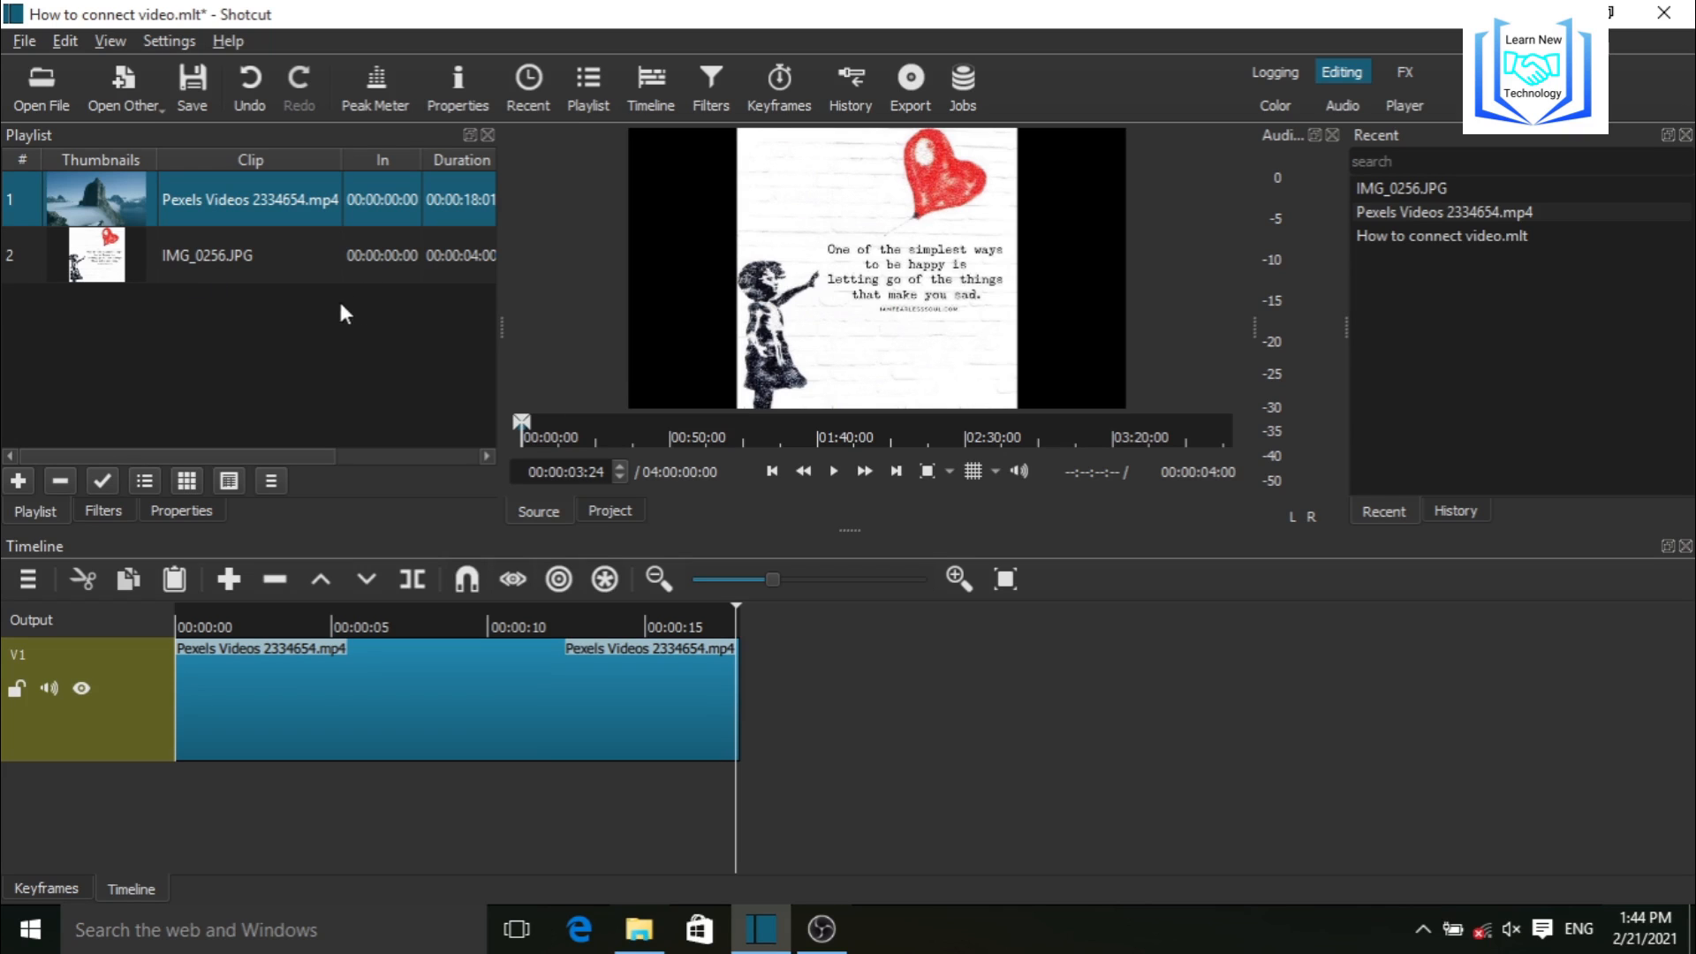
{"action": "left_click_drag", "start_coordinate": [189, 255], "coordinate": [806, 683]}
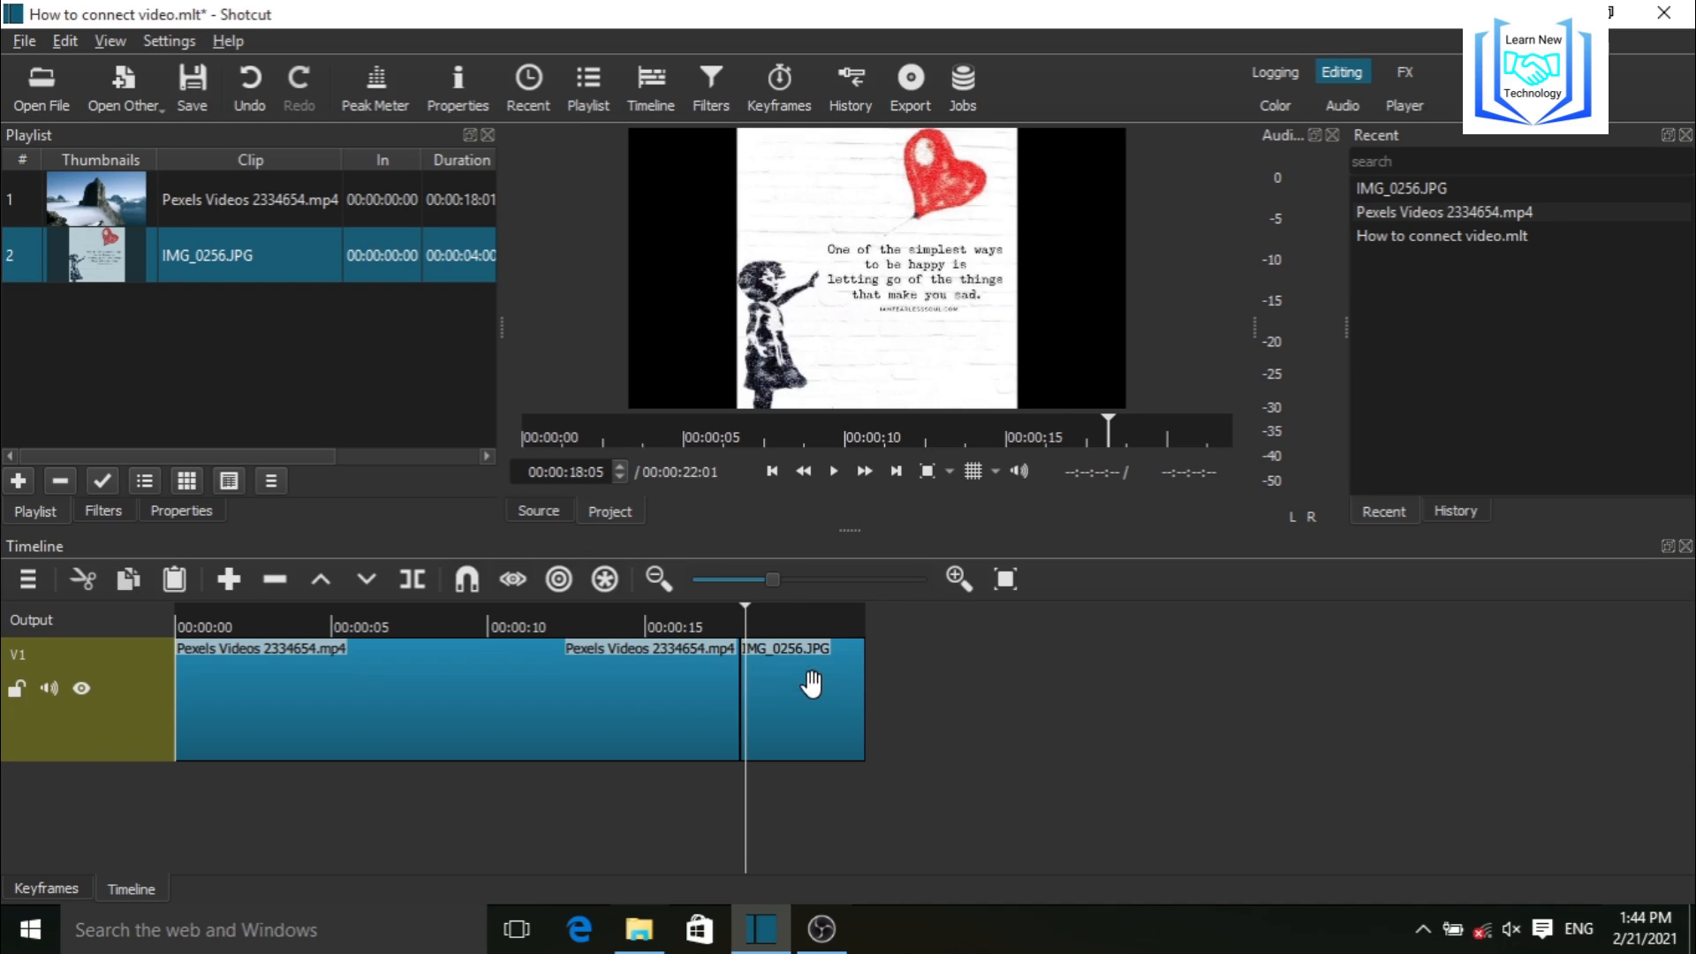
{"action": "left_click", "coordinate": [777, 470]}
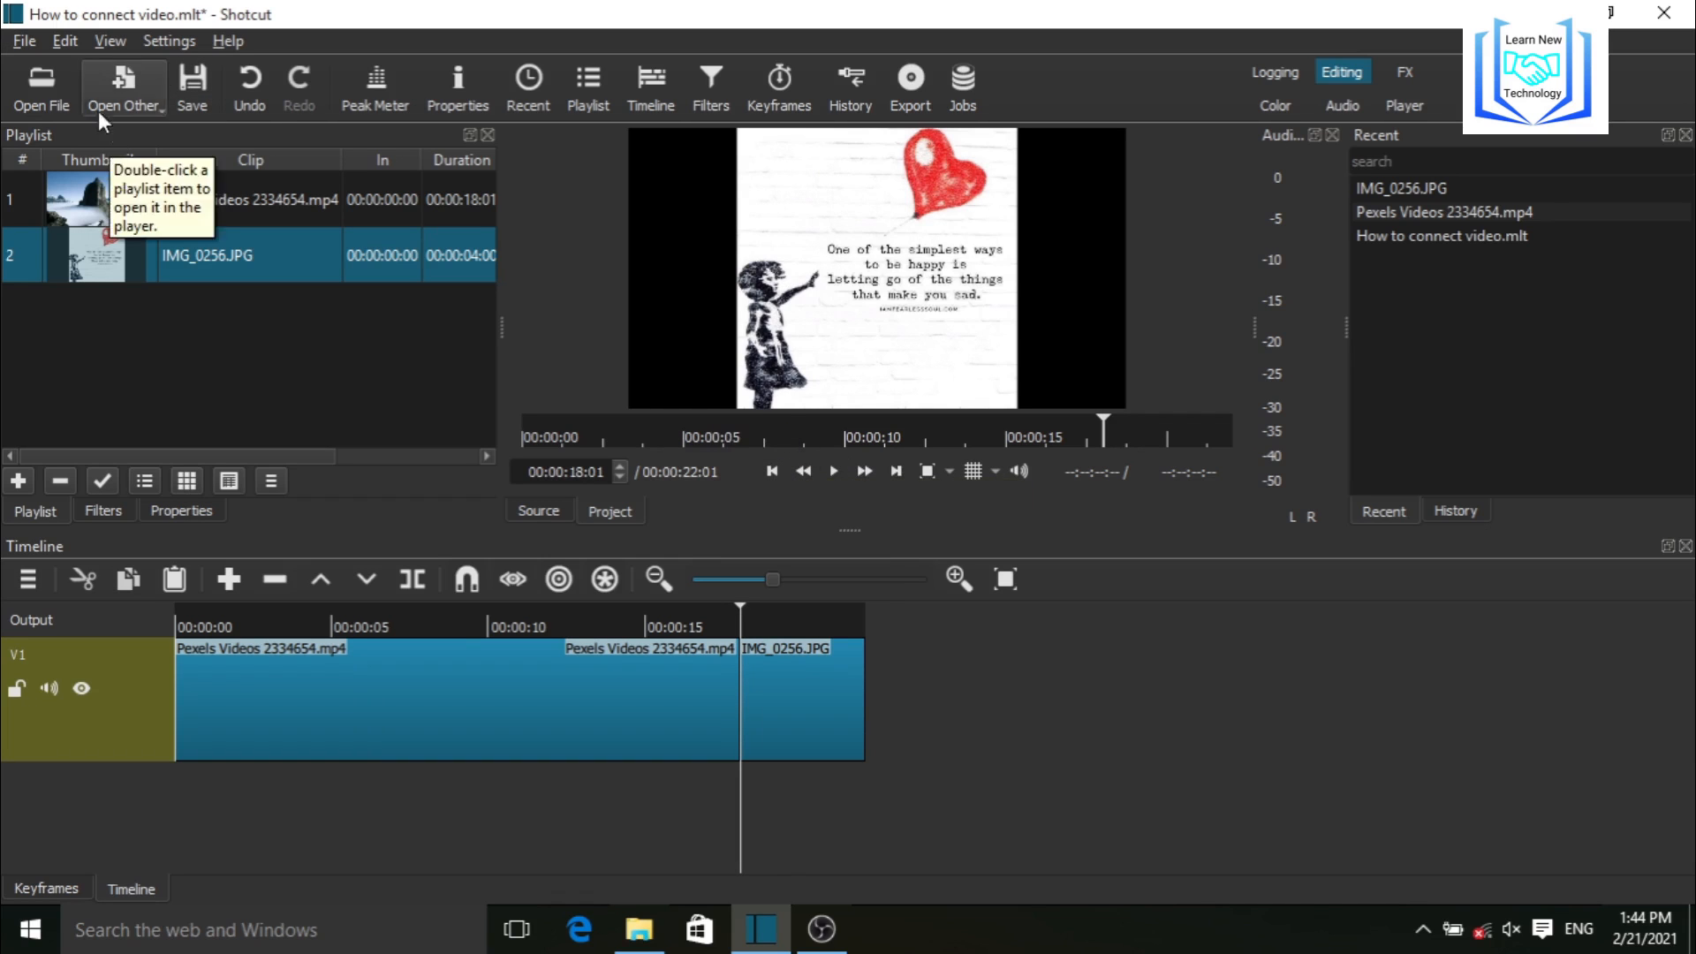
- Open the video production ID_3717997 from the Naturs Vidio folder
{"action": "left_click", "coordinate": [40, 90]}
{"action": "scroll", "coordinate": [455, 336], "scroll_direction": "down", "scroll_amount": 5}
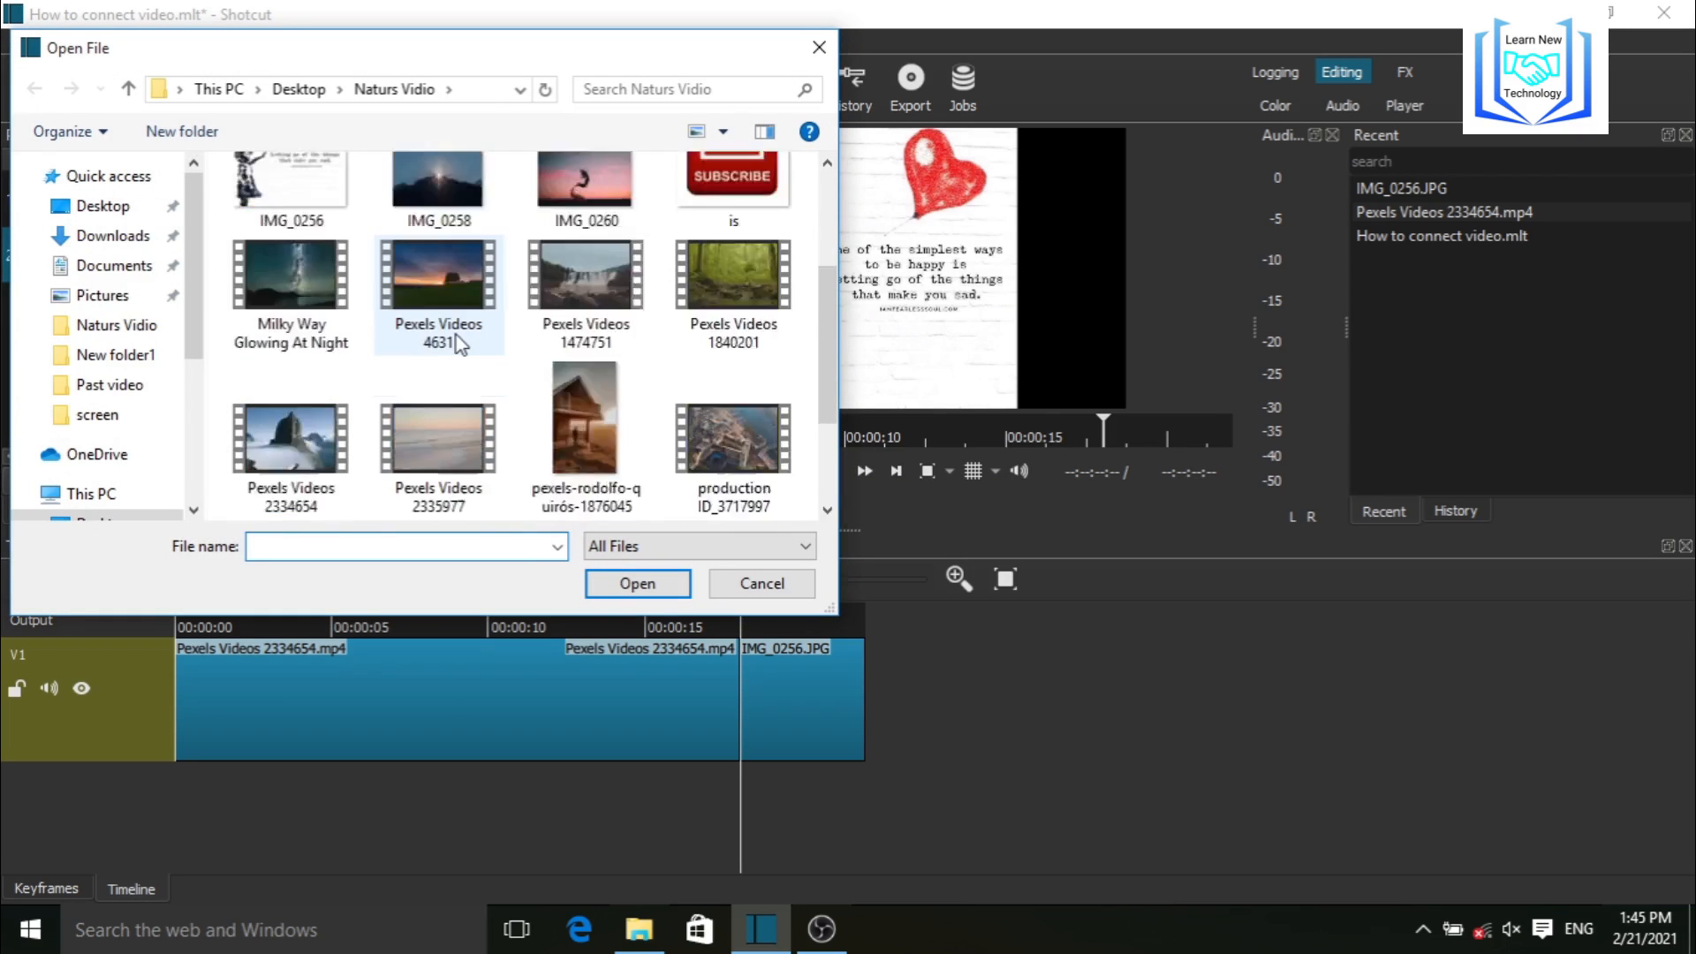
{"action": "scroll", "coordinate": [458, 332], "scroll_direction": "up", "scroll_amount": 1}
{"action": "scroll", "coordinate": [458, 336], "scroll_direction": "down", "scroll_amount": 1}
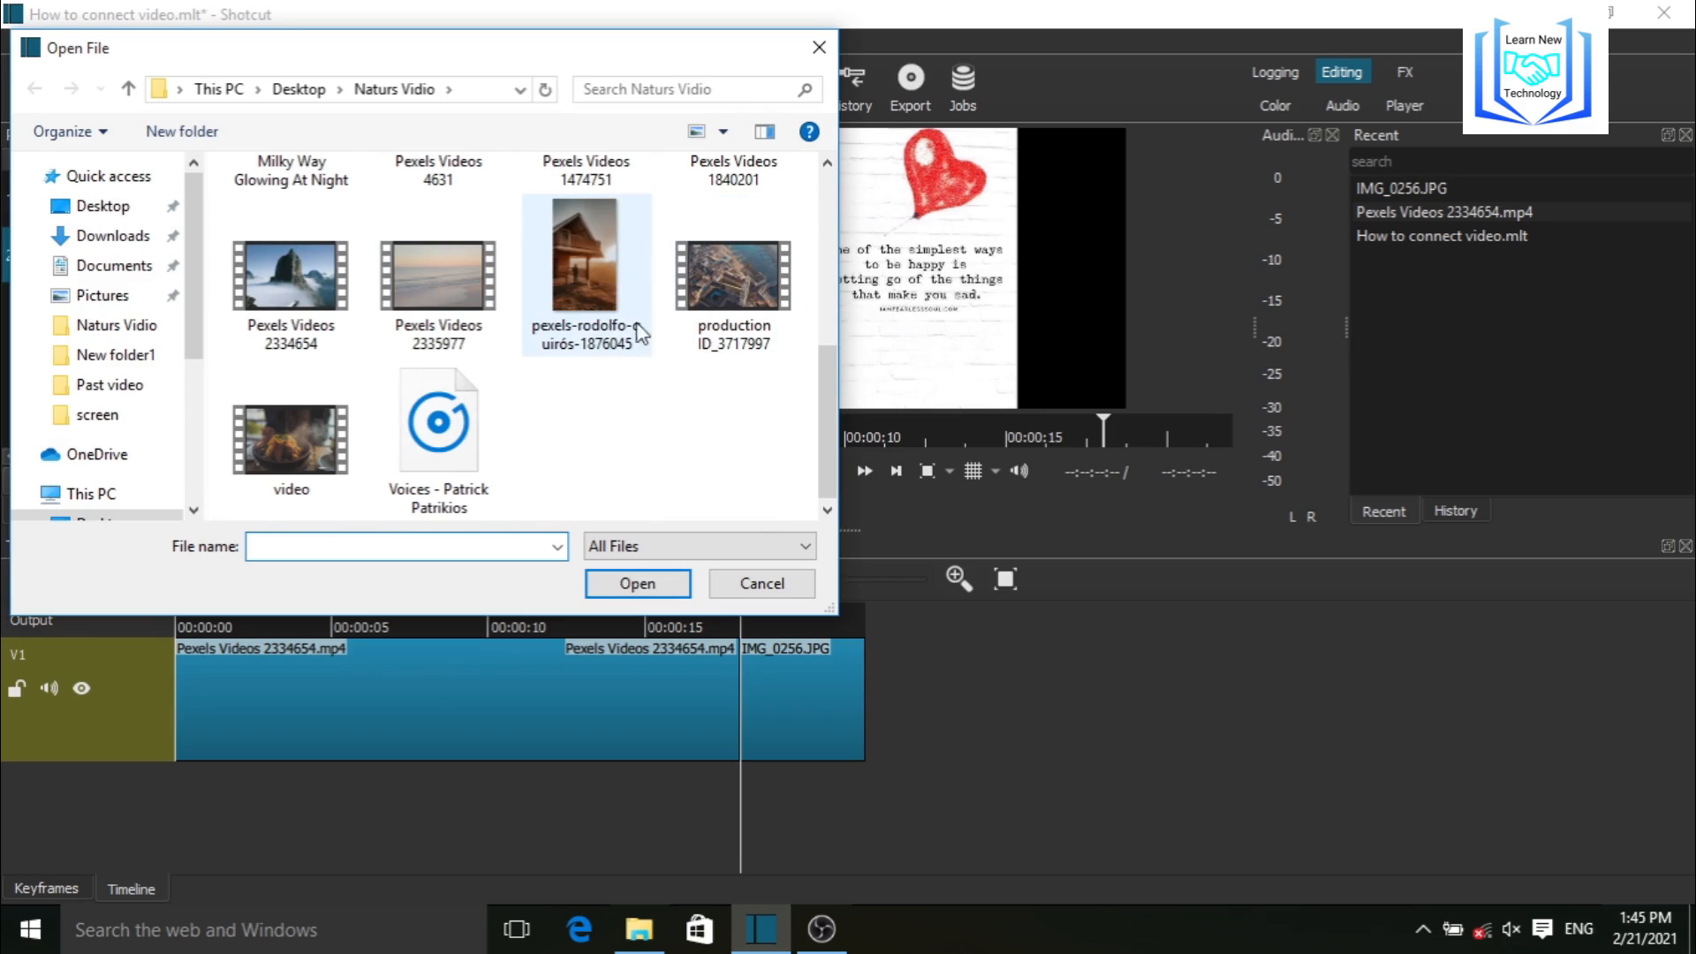
{"action": "left_click", "coordinate": [717, 319]}
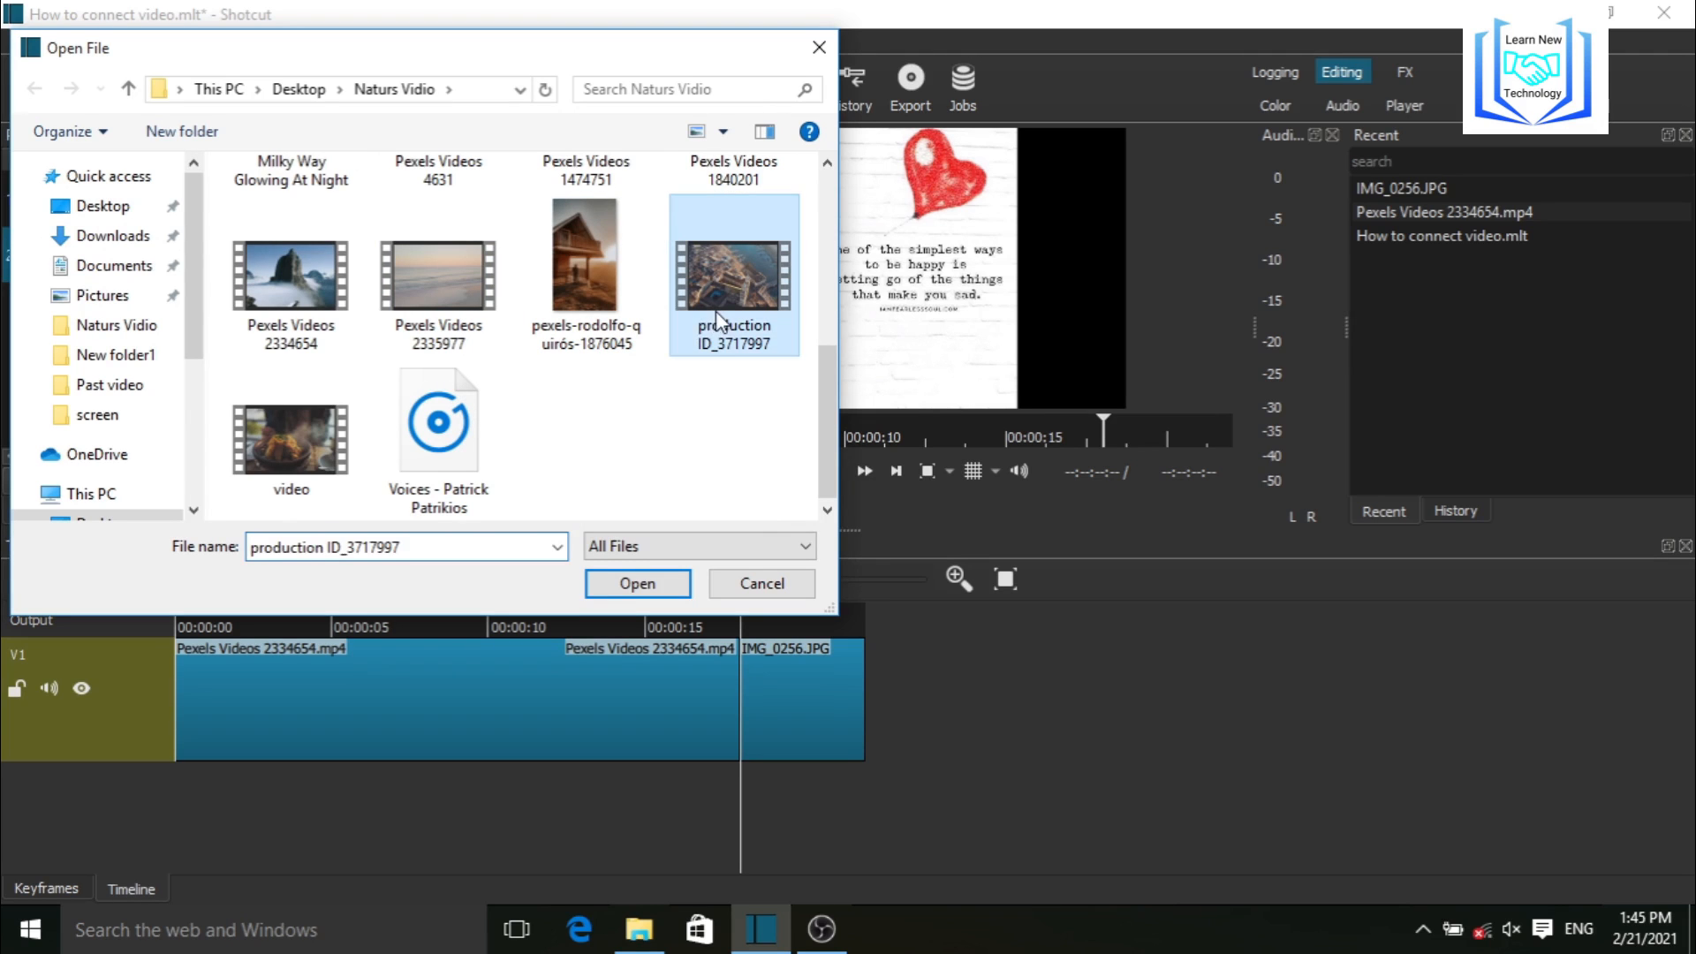
{"action": "left_click", "coordinate": [636, 574]}
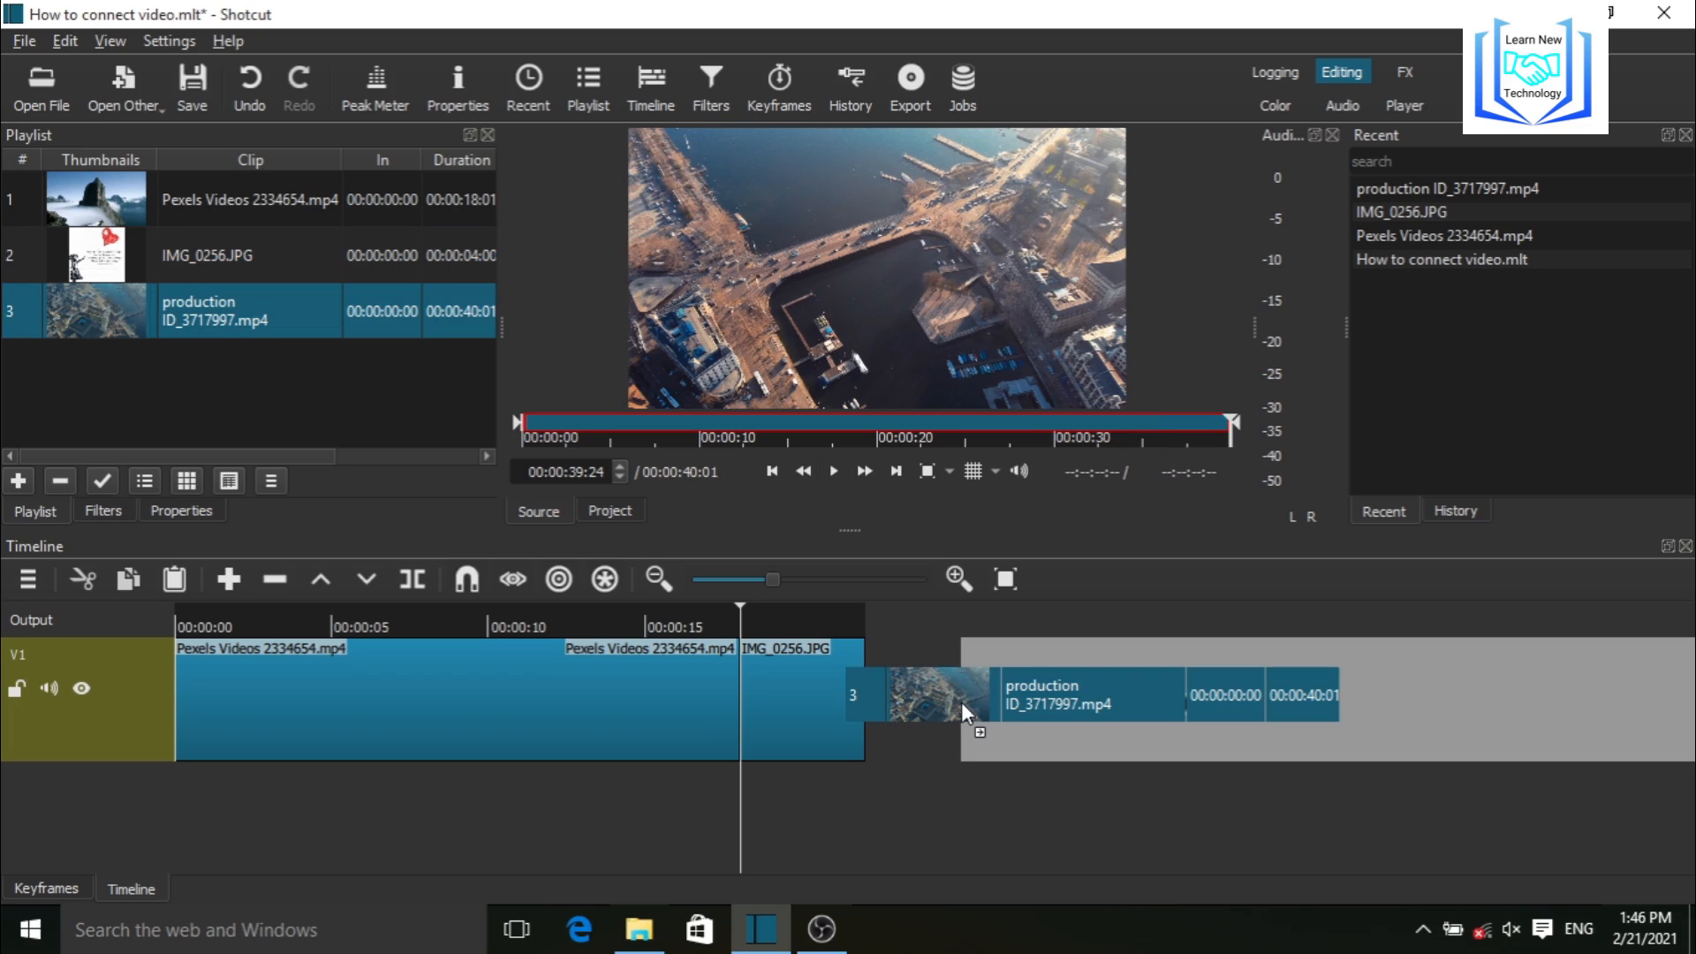
- Place production ID_3717997.mp4 after IMG_0256.JPG on track V1 and play the whole project from the beginning
{"action": "left_click_drag", "start_coordinate": [961, 702], "coordinate": [899, 697]}
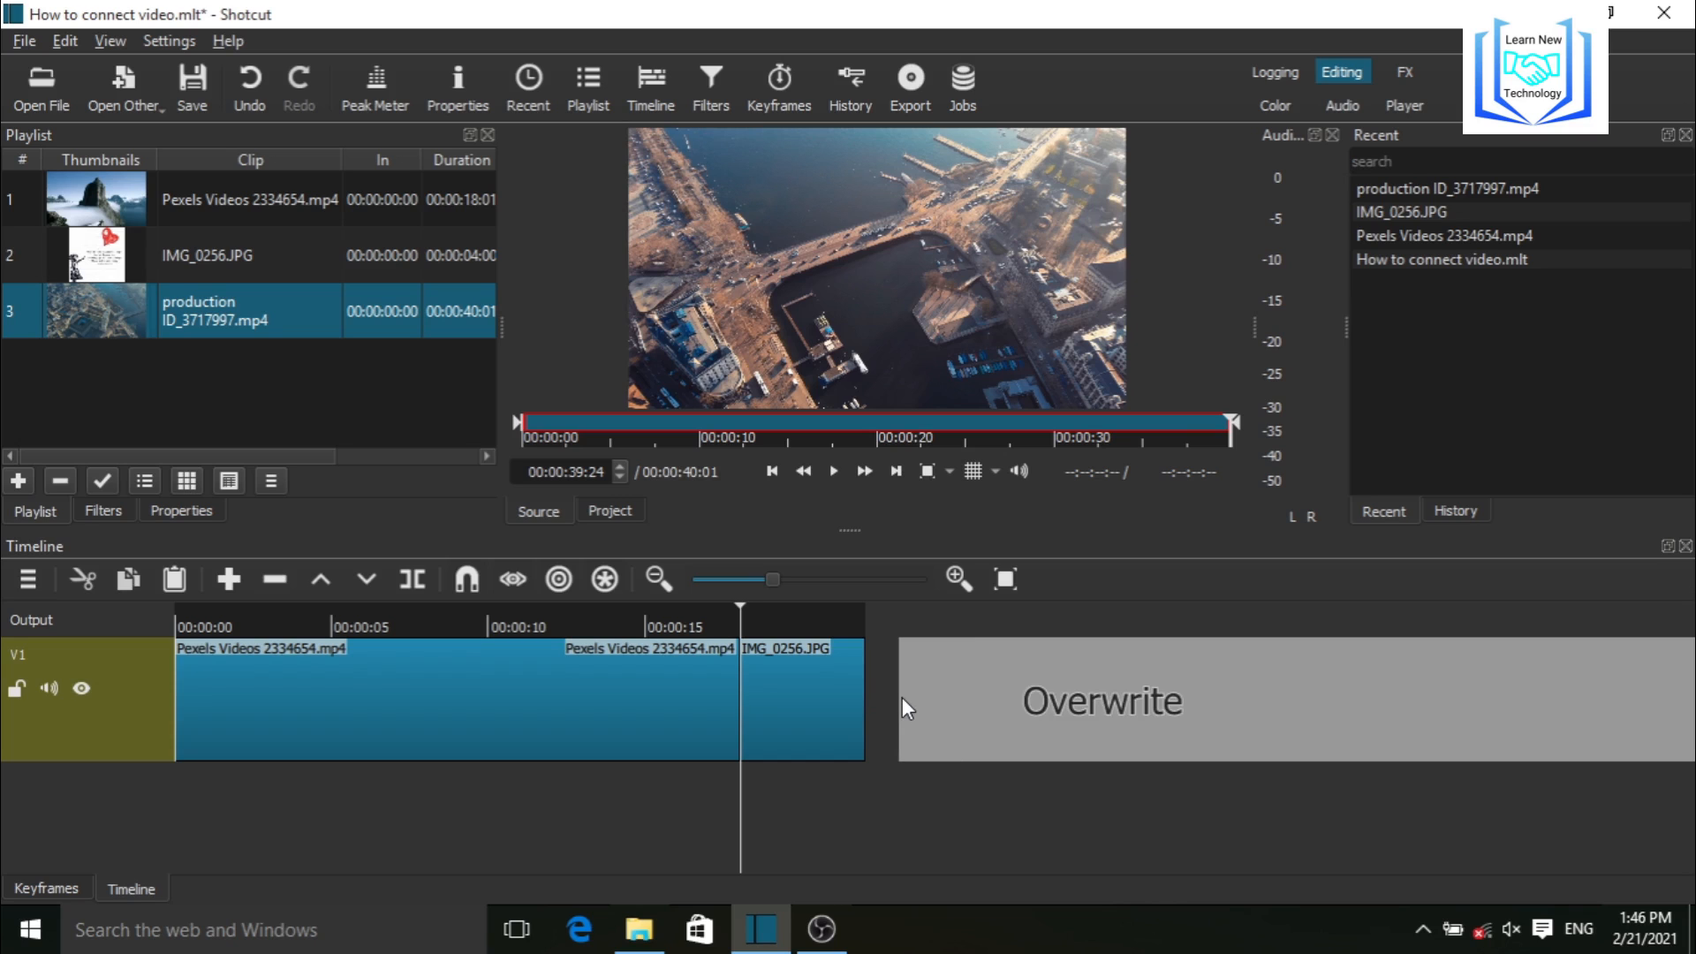
{"action": "left_click_drag", "start_coordinate": [903, 697], "coordinate": [1083, 704]}
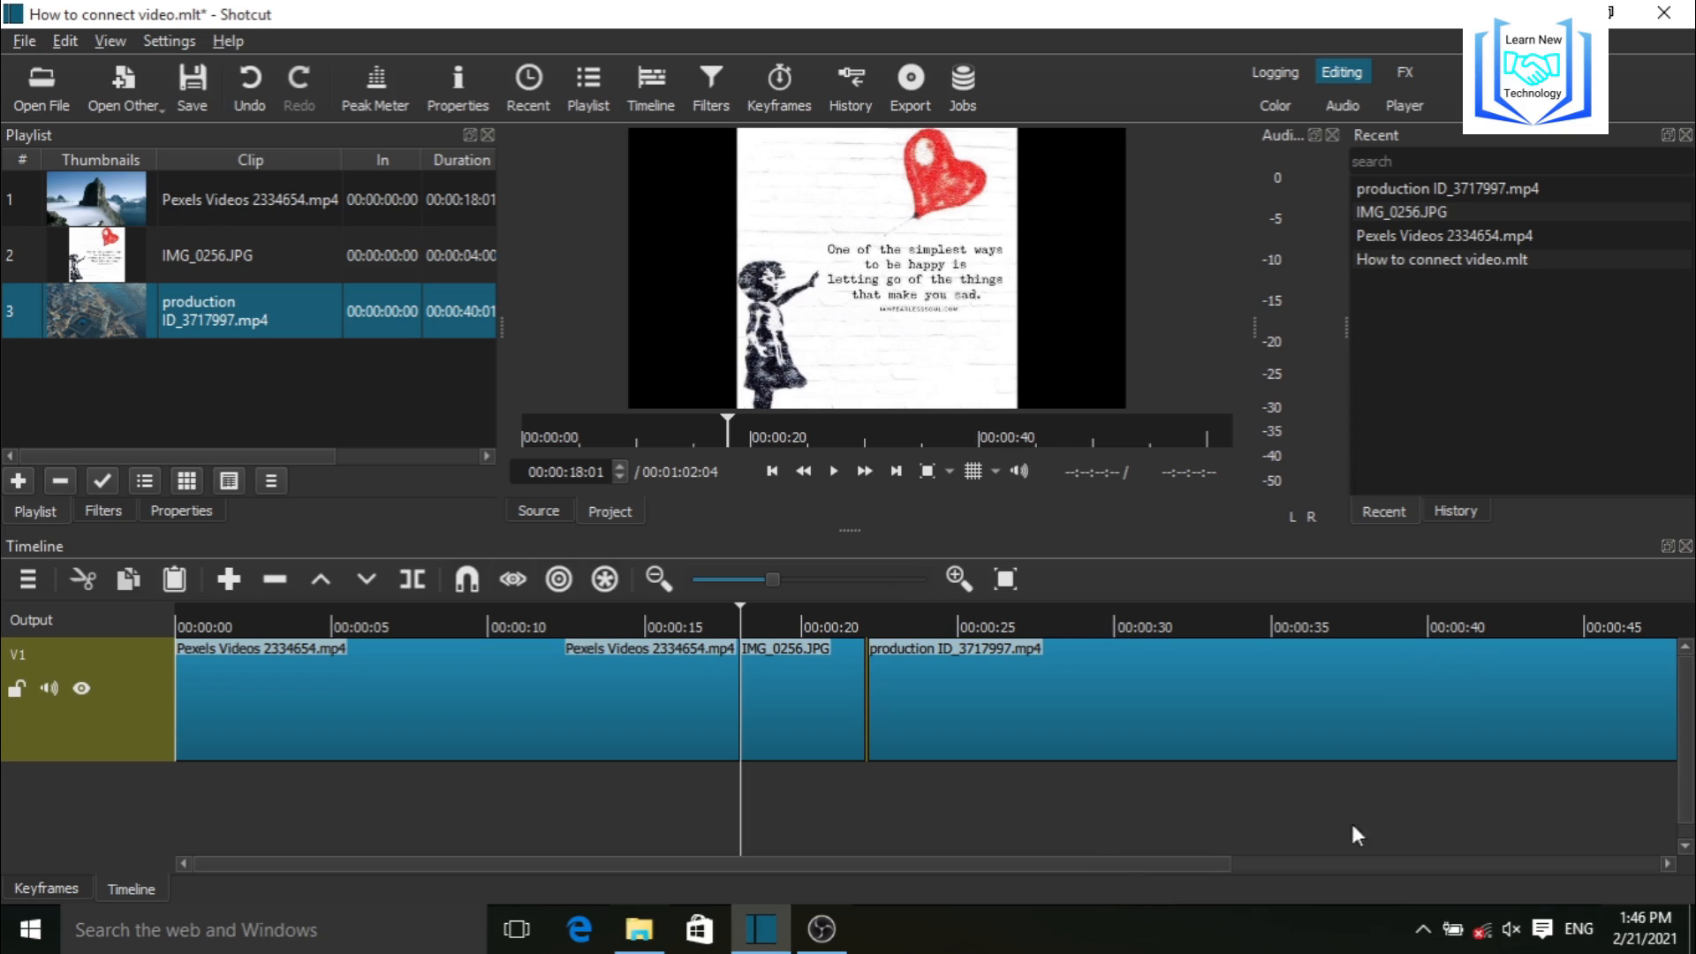
{"action": "left_click", "coordinate": [783, 477]}
{"action": "left_click", "coordinate": [829, 470]}
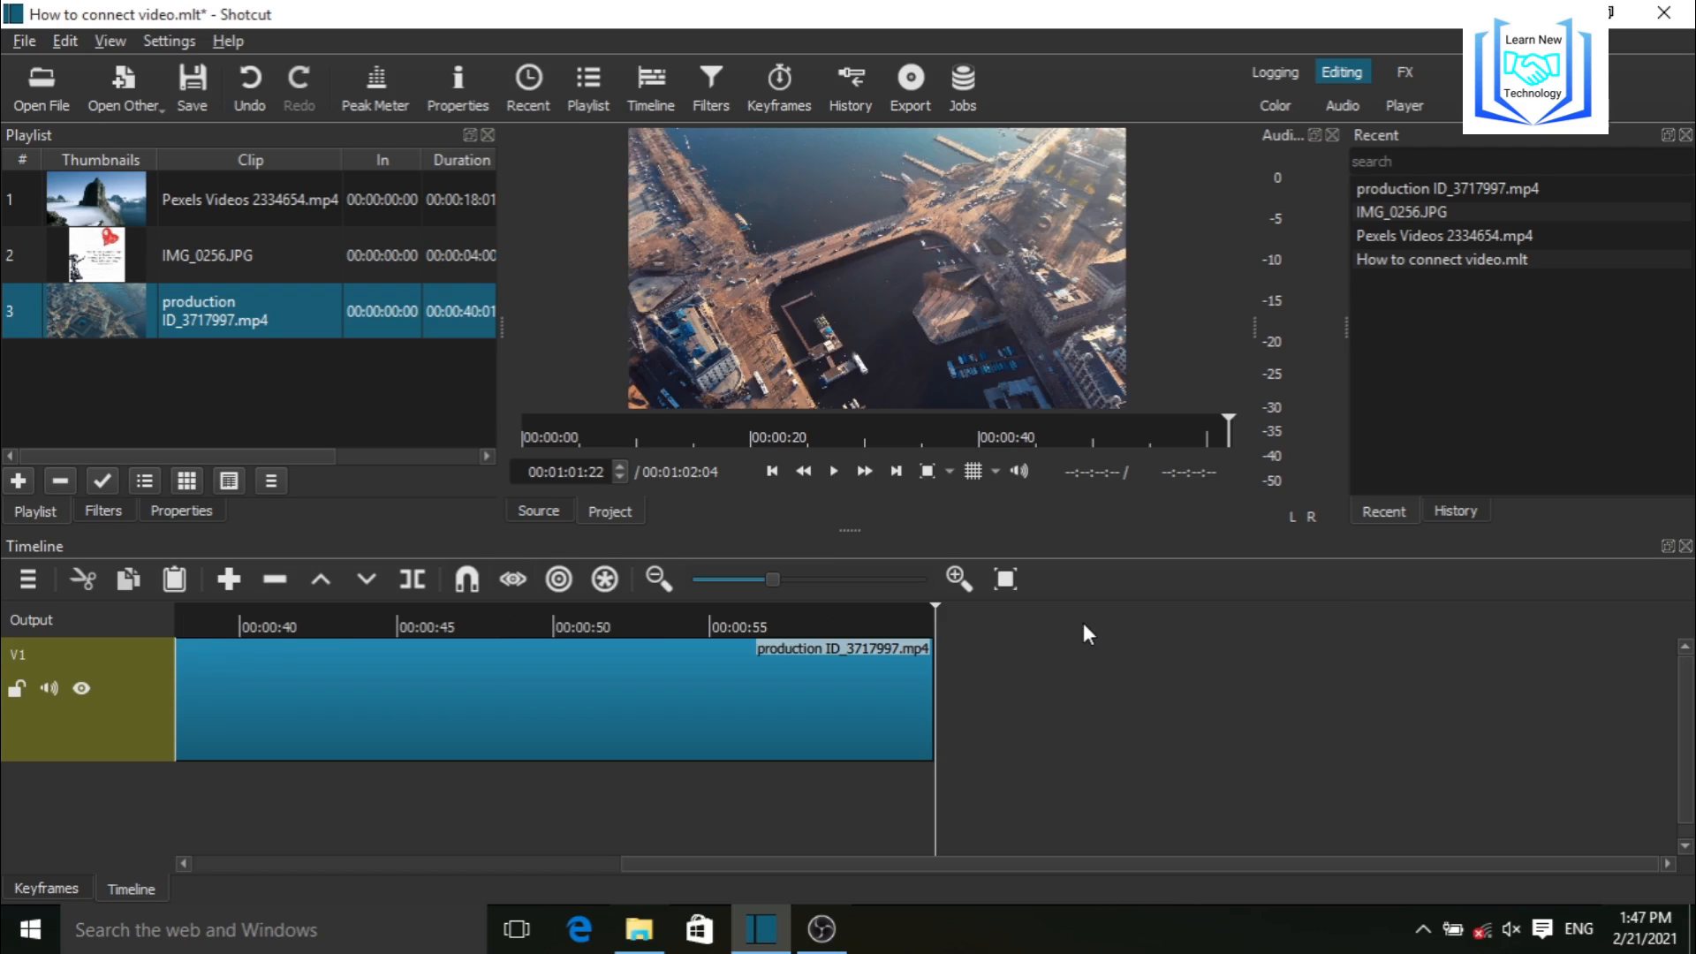
- Examine the clips on track V1 along the timeline, including the joins between the two videos and the image
{"action": "left_click_drag", "start_coordinate": [872, 581], "coordinate": [825, 592]}
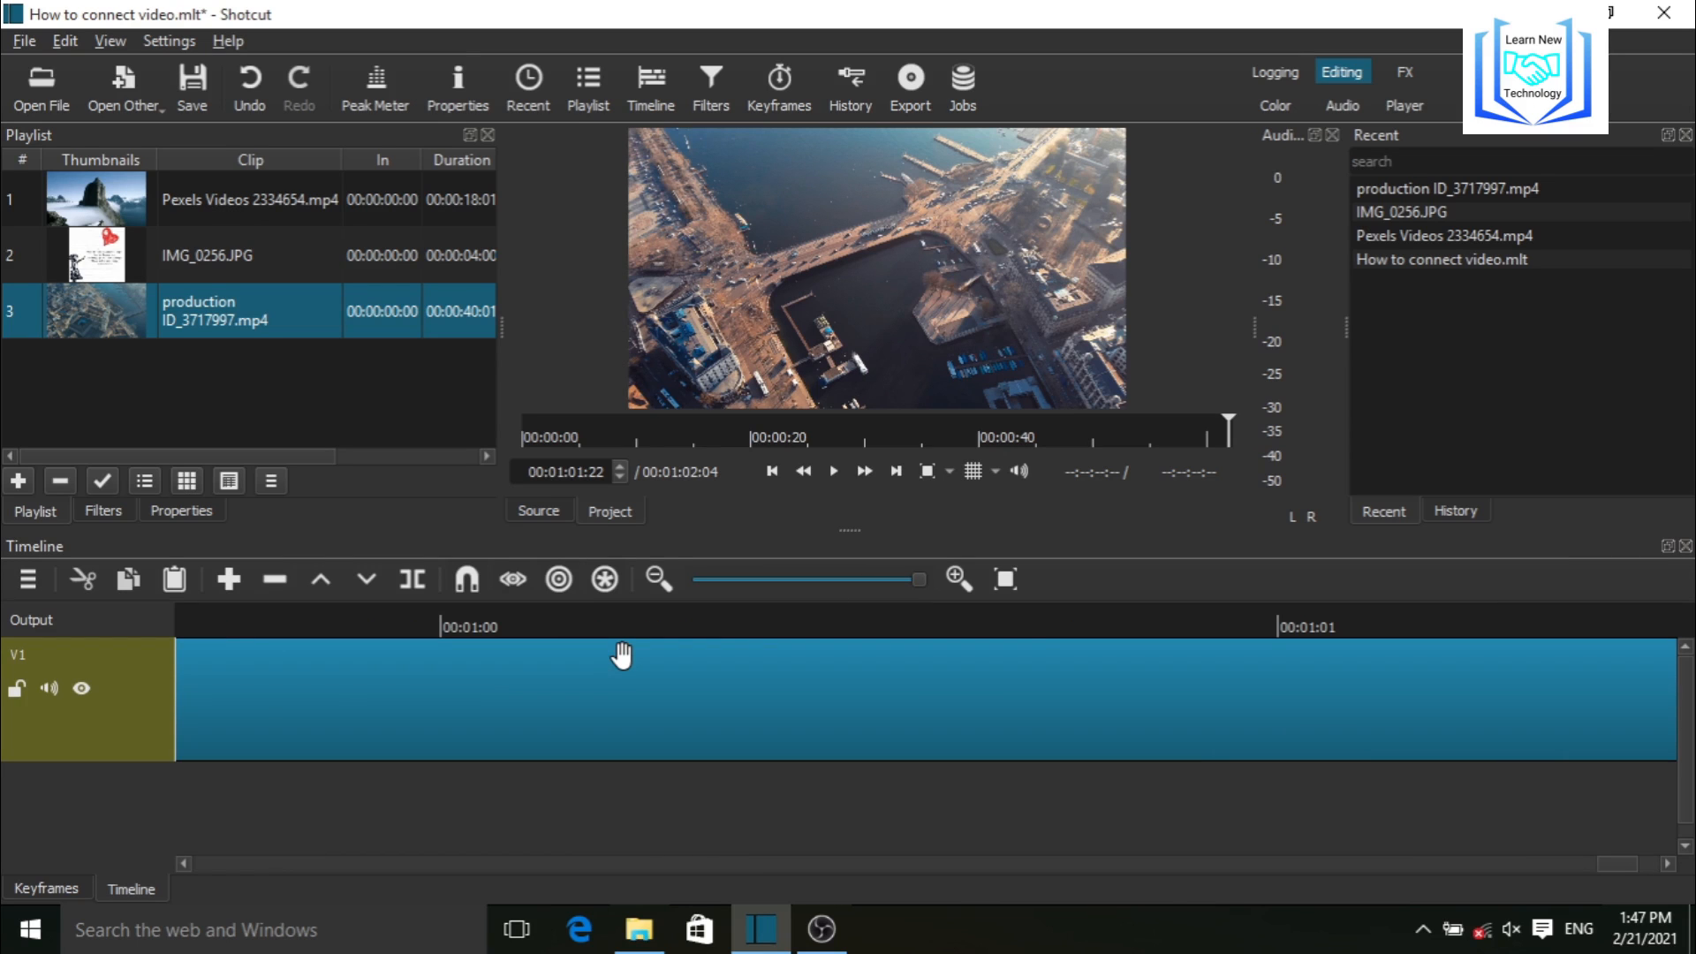
{"action": "scroll", "coordinate": [622, 655], "scroll_direction": "left", "scroll_amount": 3}
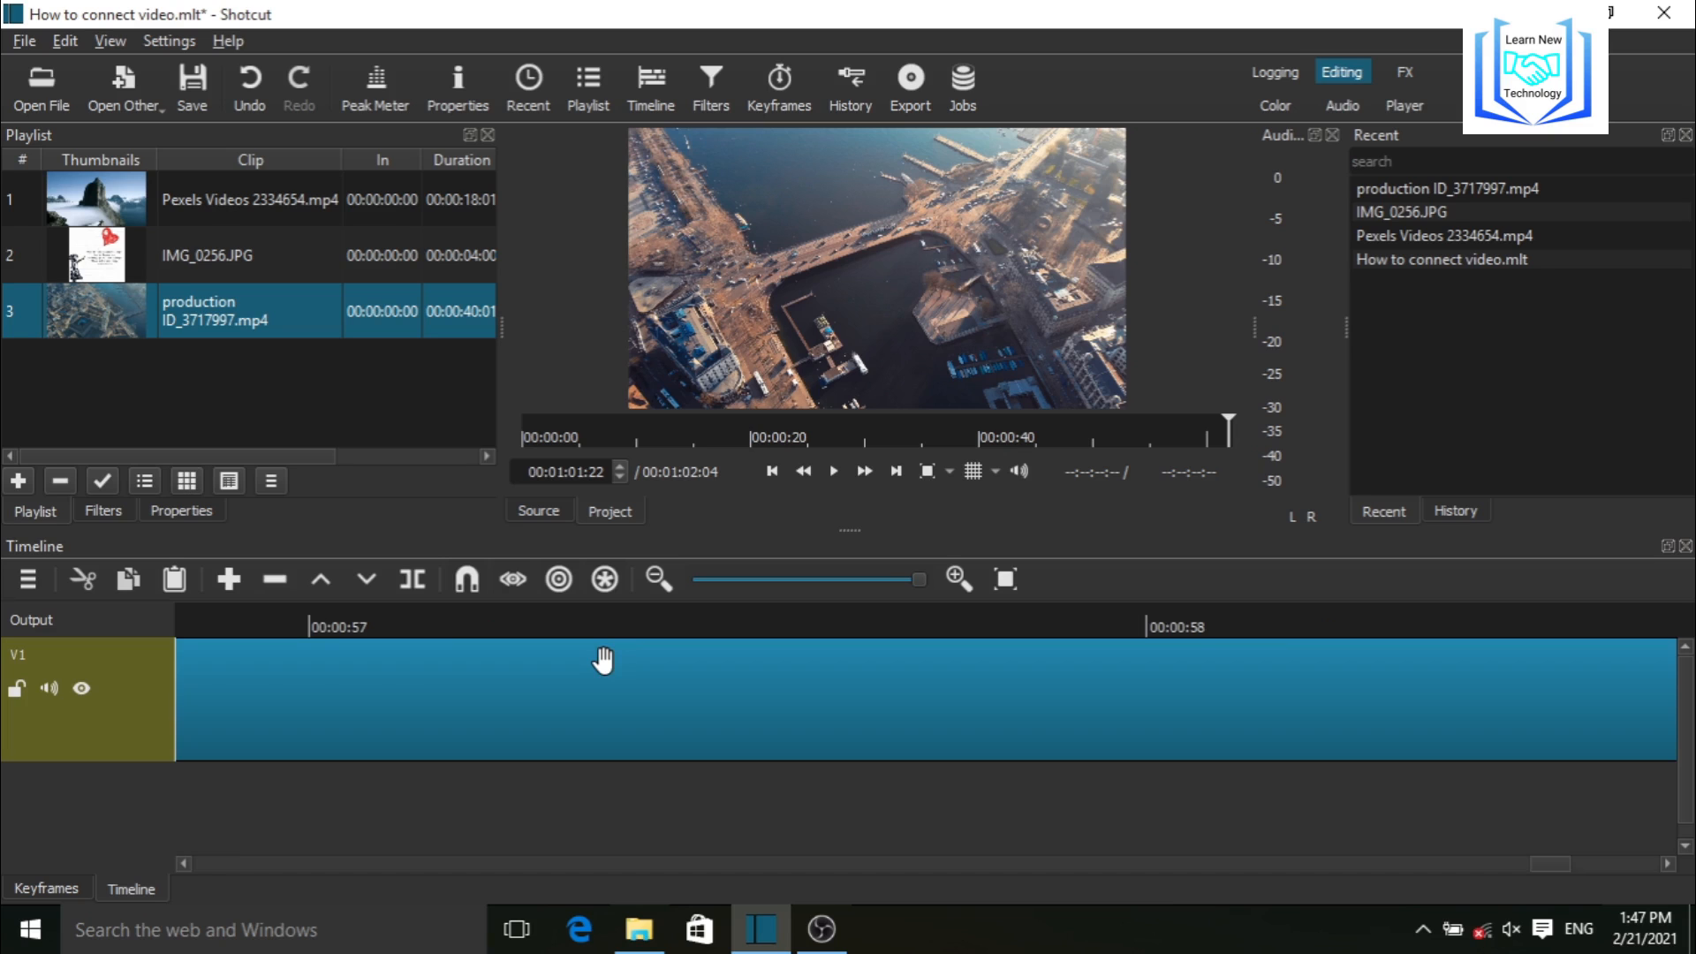
{"action": "scroll", "coordinate": [603, 658], "scroll_direction": "left", "scroll_amount": 5}
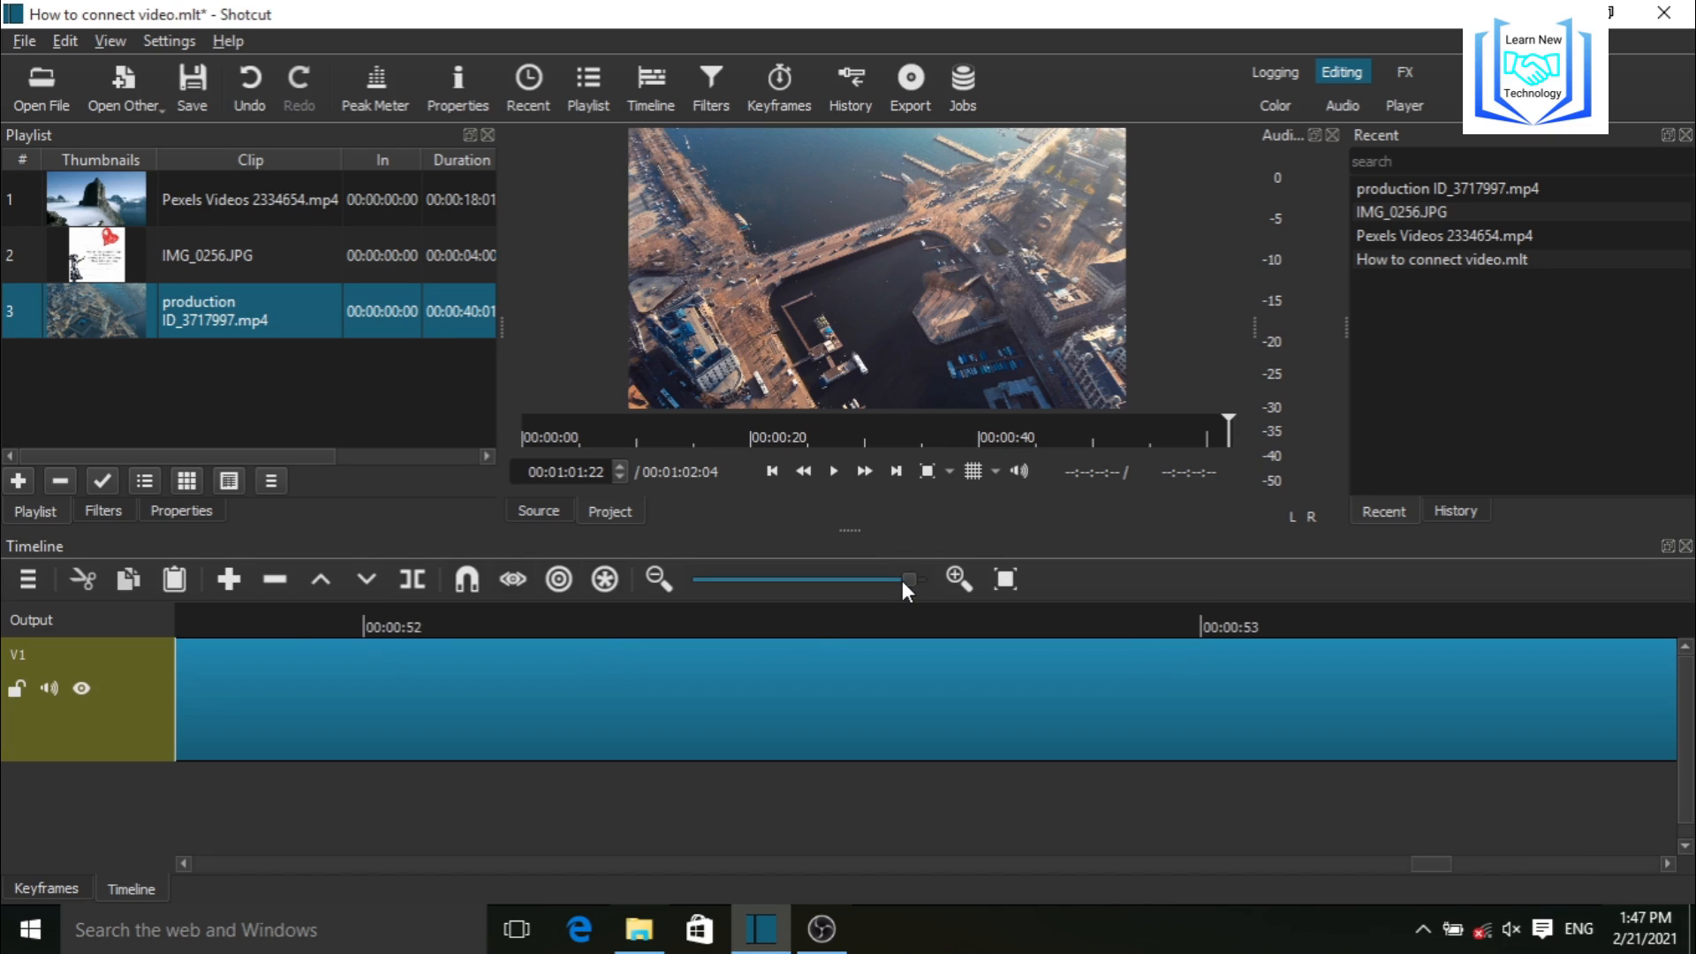
{"action": "left_click_drag", "start_coordinate": [903, 580], "coordinate": [814, 582]}
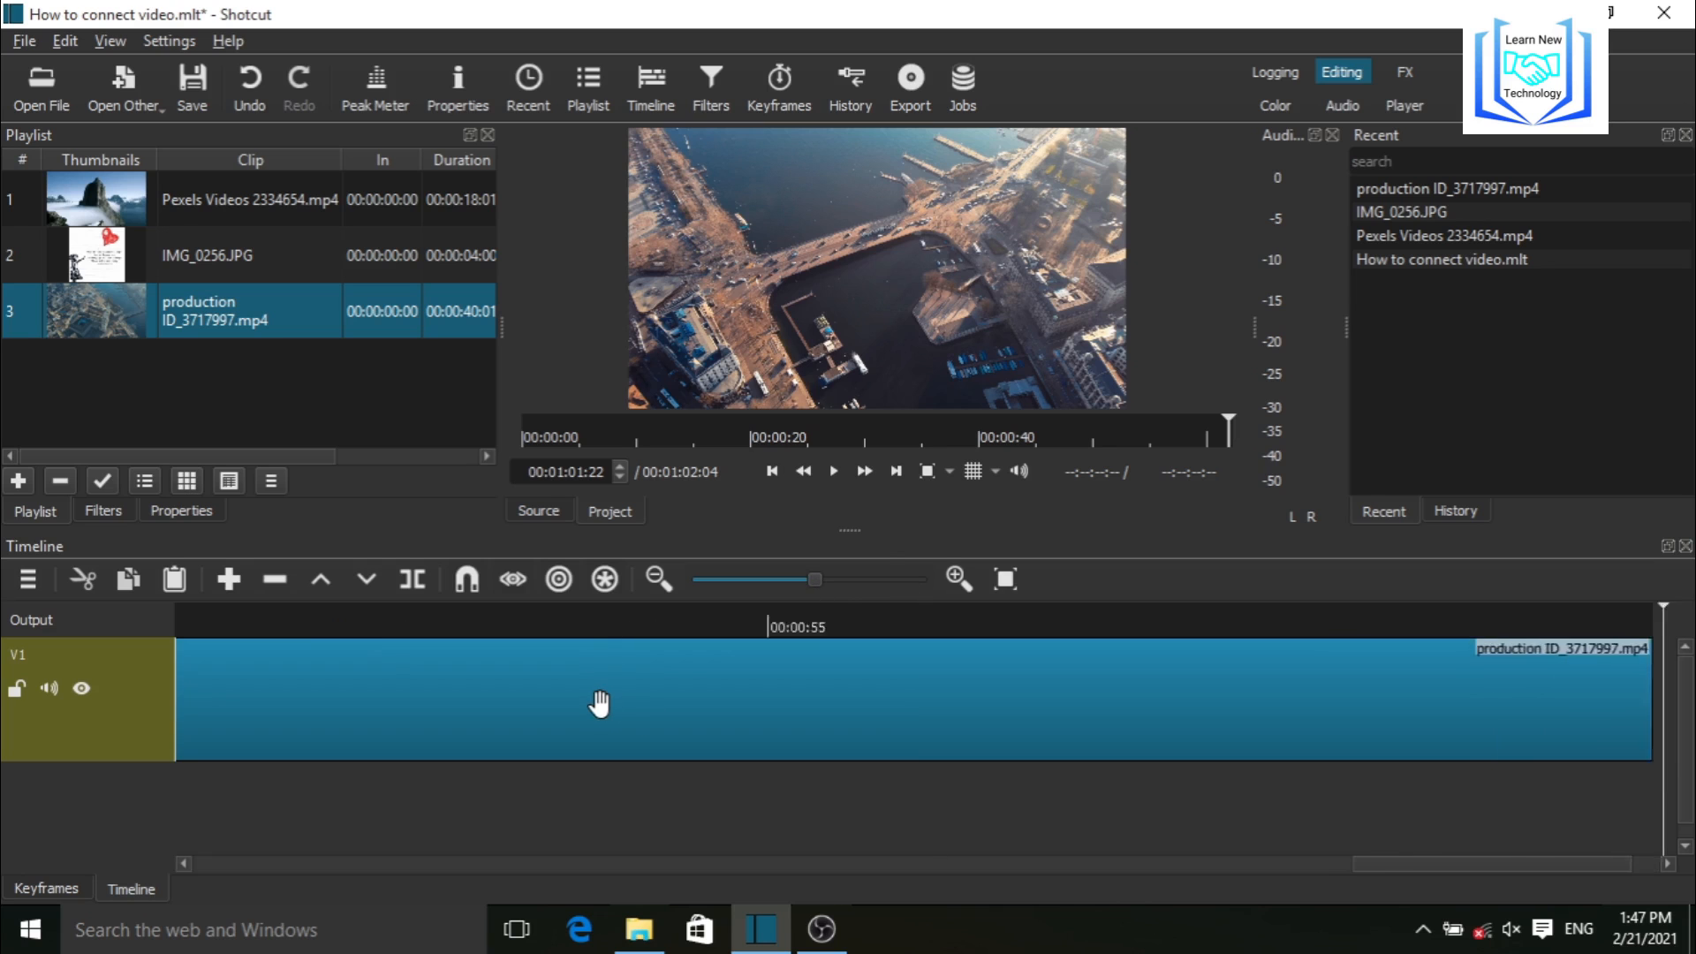
{"action": "scroll", "coordinate": [596, 700], "scroll_direction": "left", "scroll_amount": 5}
{"action": "left_click_drag", "start_coordinate": [817, 579], "coordinate": [772, 583]}
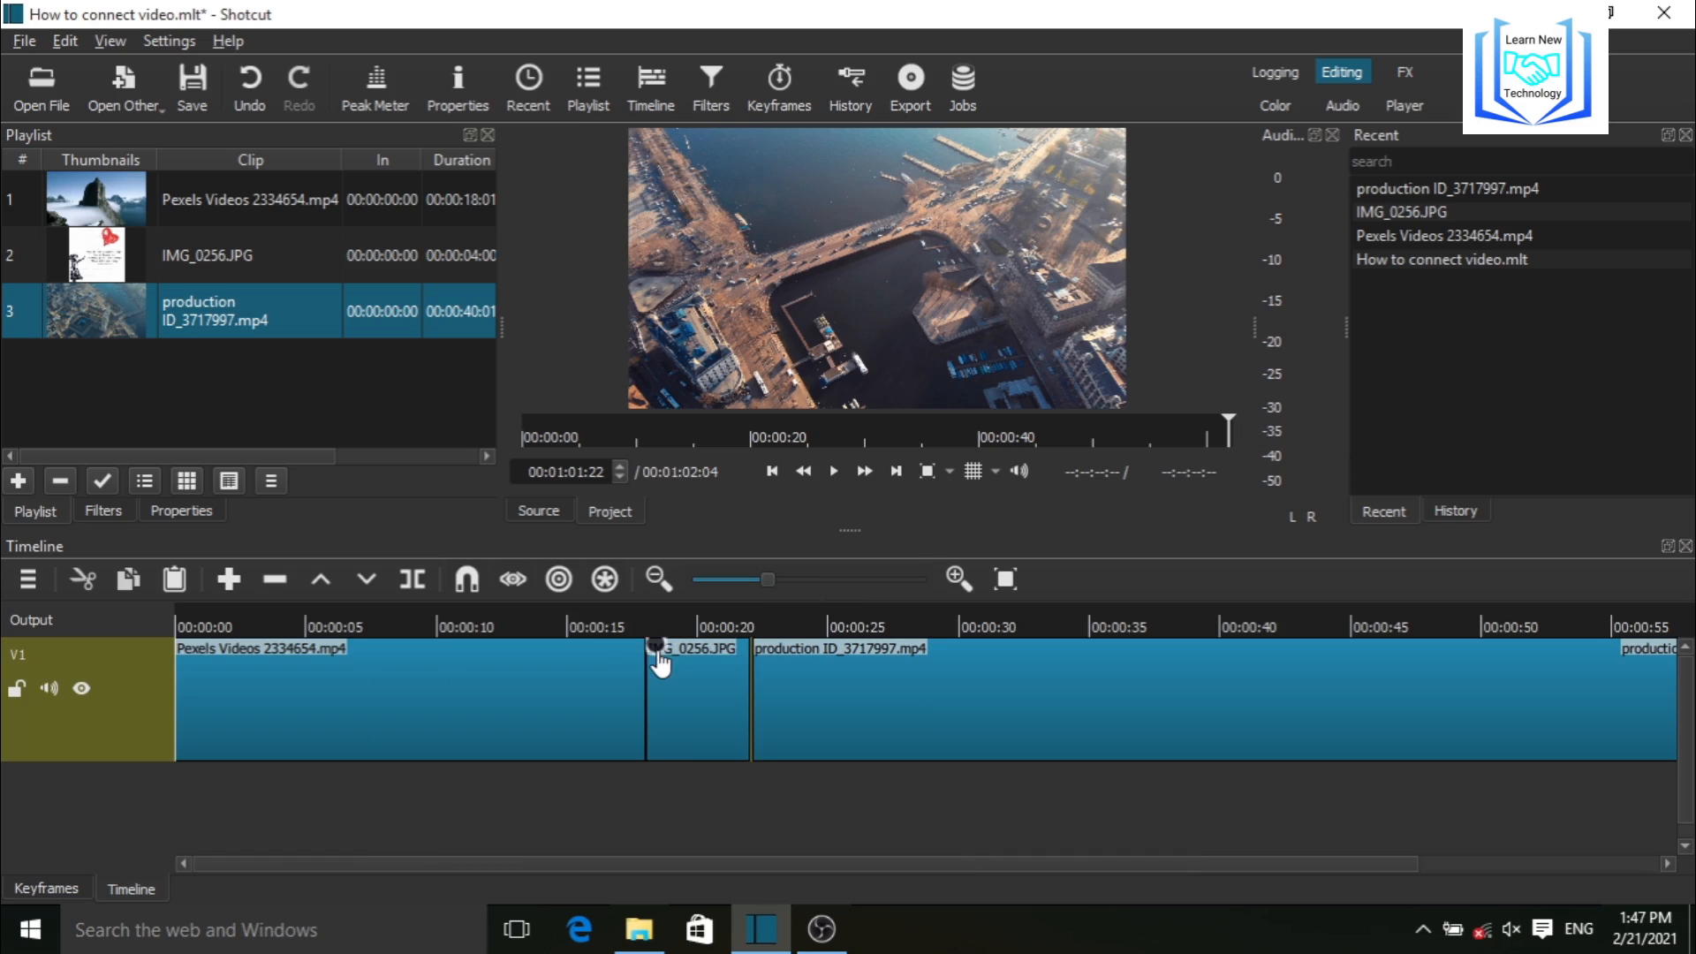
{"action": "scroll", "coordinate": [1244, 709], "scroll_direction": "right", "scroll_amount": 2}
{"action": "scroll", "coordinate": [1244, 709], "scroll_direction": "left", "scroll_amount": 2}
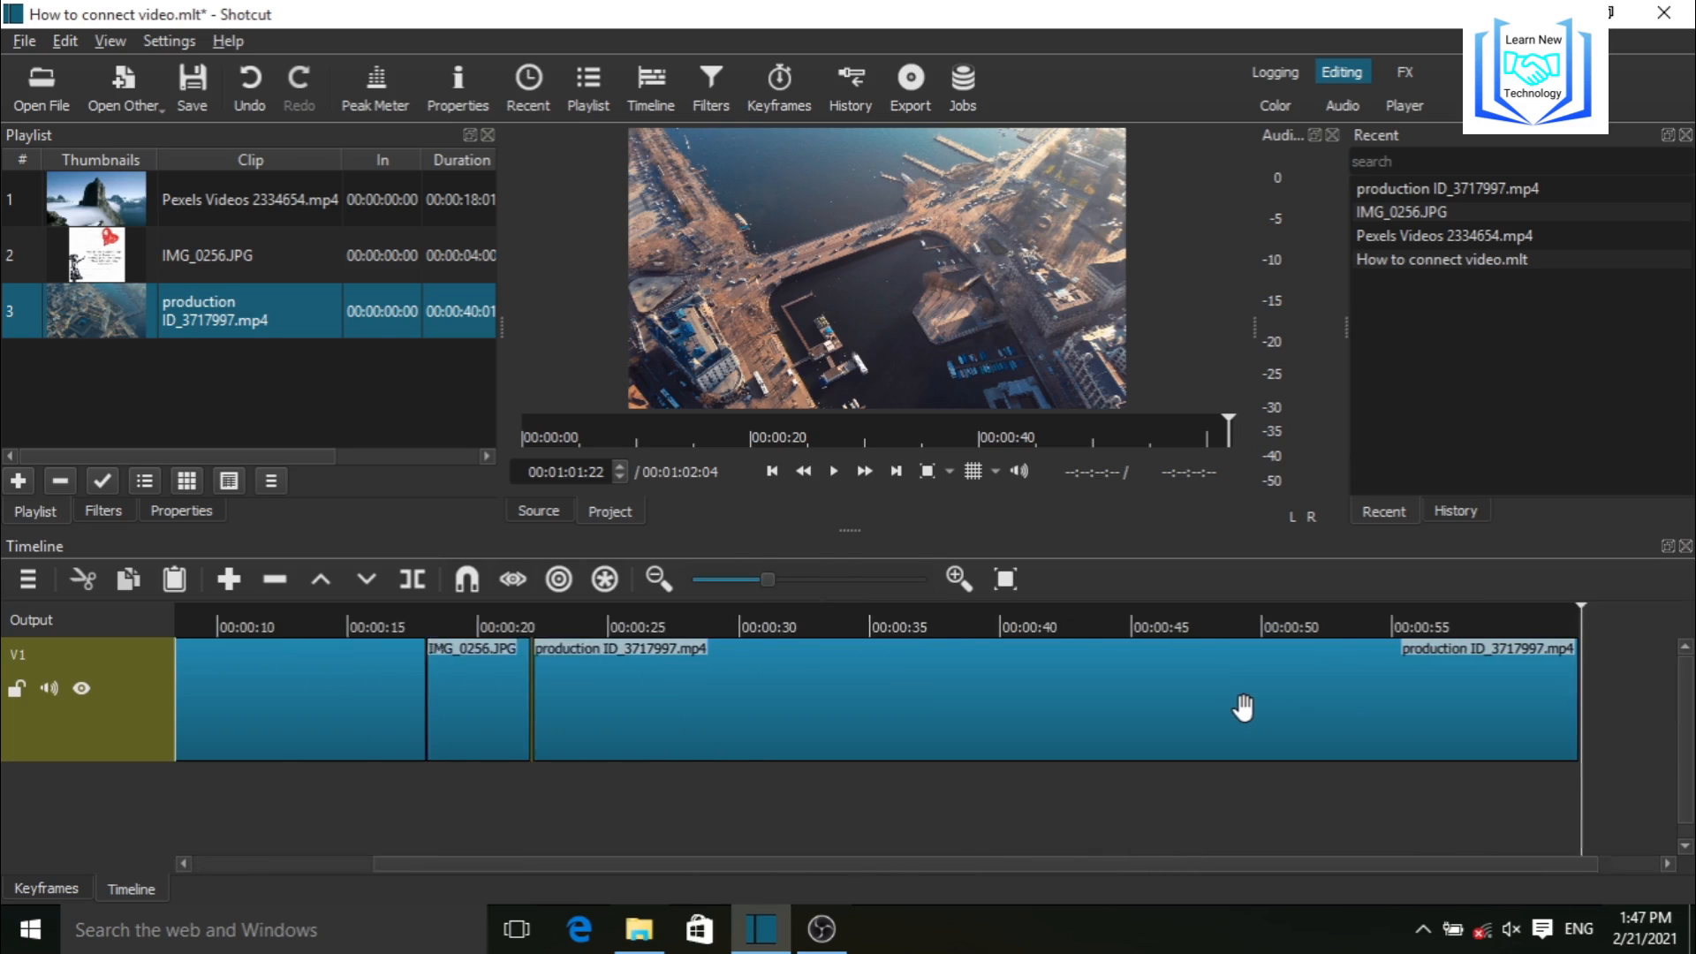
{"action": "scroll", "coordinate": [535, 712], "scroll_direction": "right", "scroll_amount": 2}
{"action": "scroll", "coordinate": [574, 714], "scroll_direction": "left", "scroll_amount": 2}
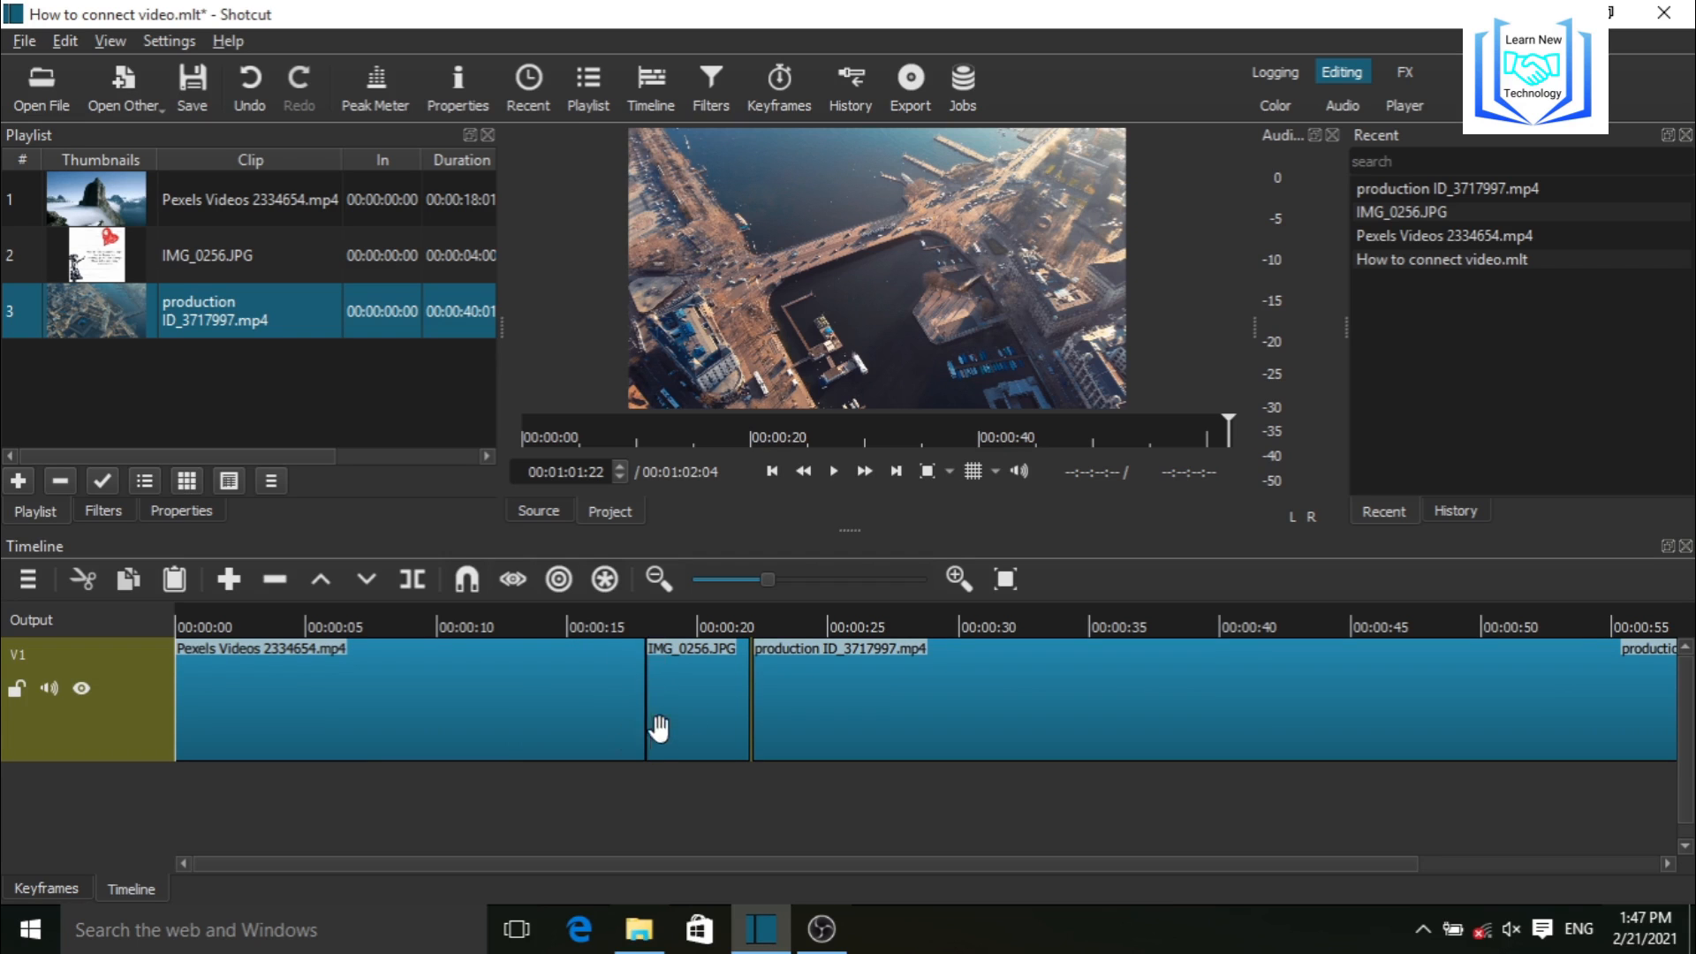
- Create transitions on track V1 by overlapping IMG_0256.JPG with the preceding video and production ID_3717997.mp4 with the image
{"action": "left_click", "coordinate": [705, 706]}
{"action": "left_click_drag", "start_coordinate": [697, 707], "coordinate": [677, 702]}
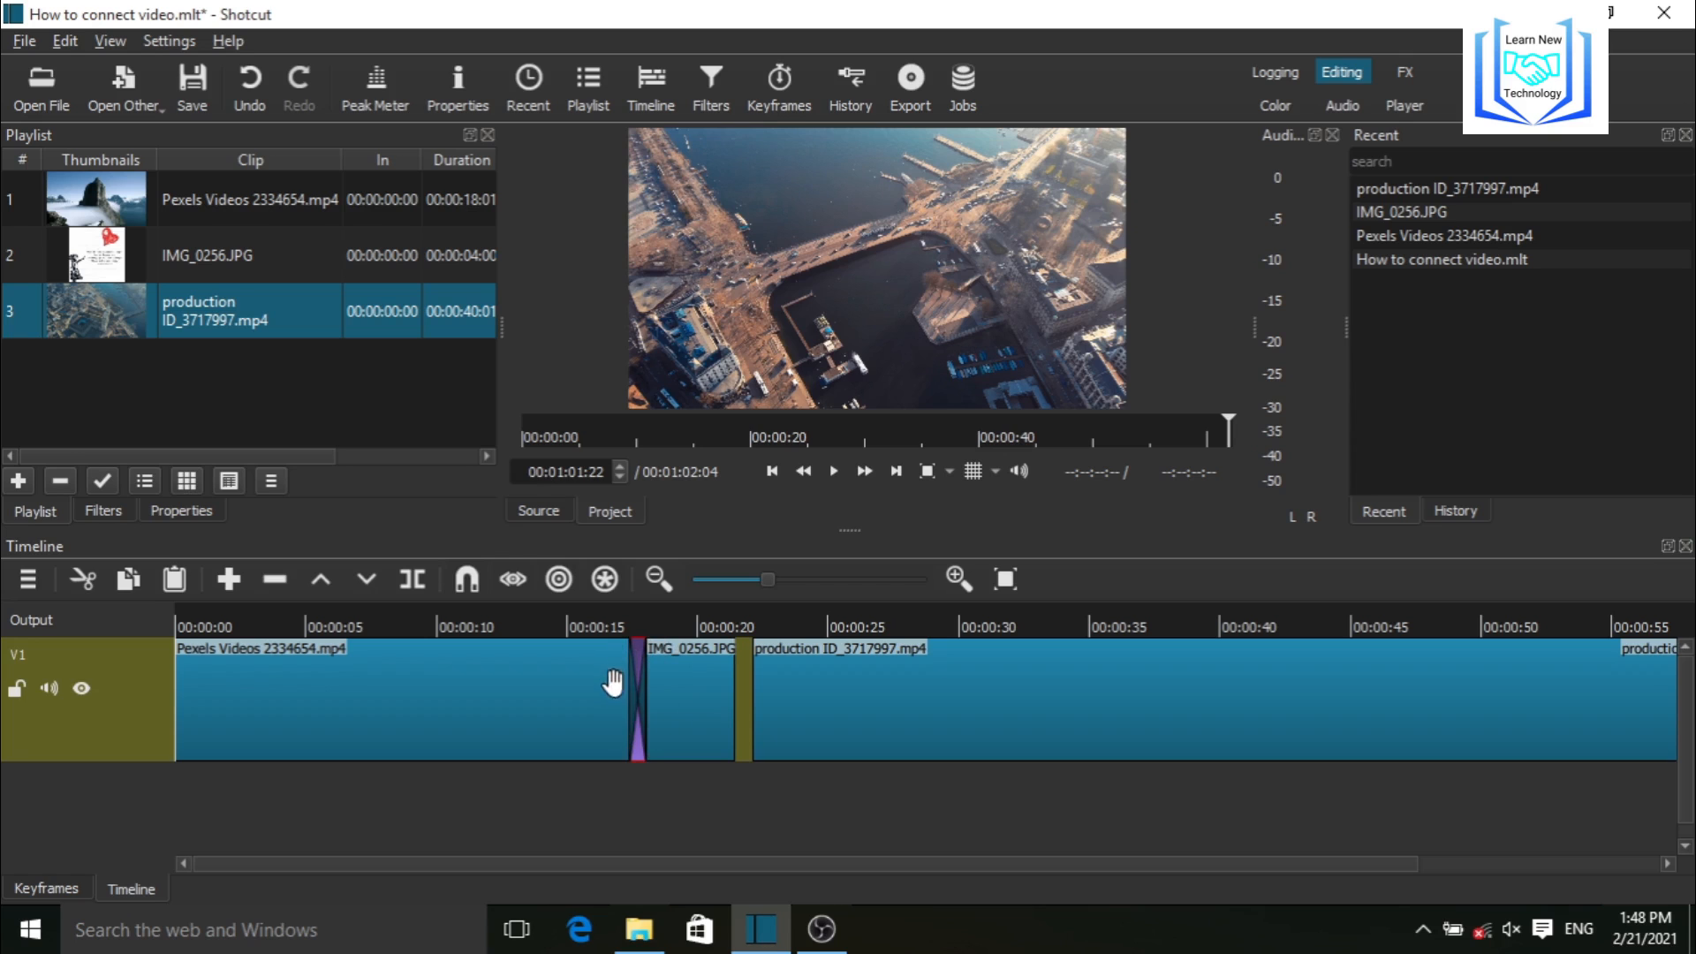
{"action": "left_click", "coordinate": [849, 713]}
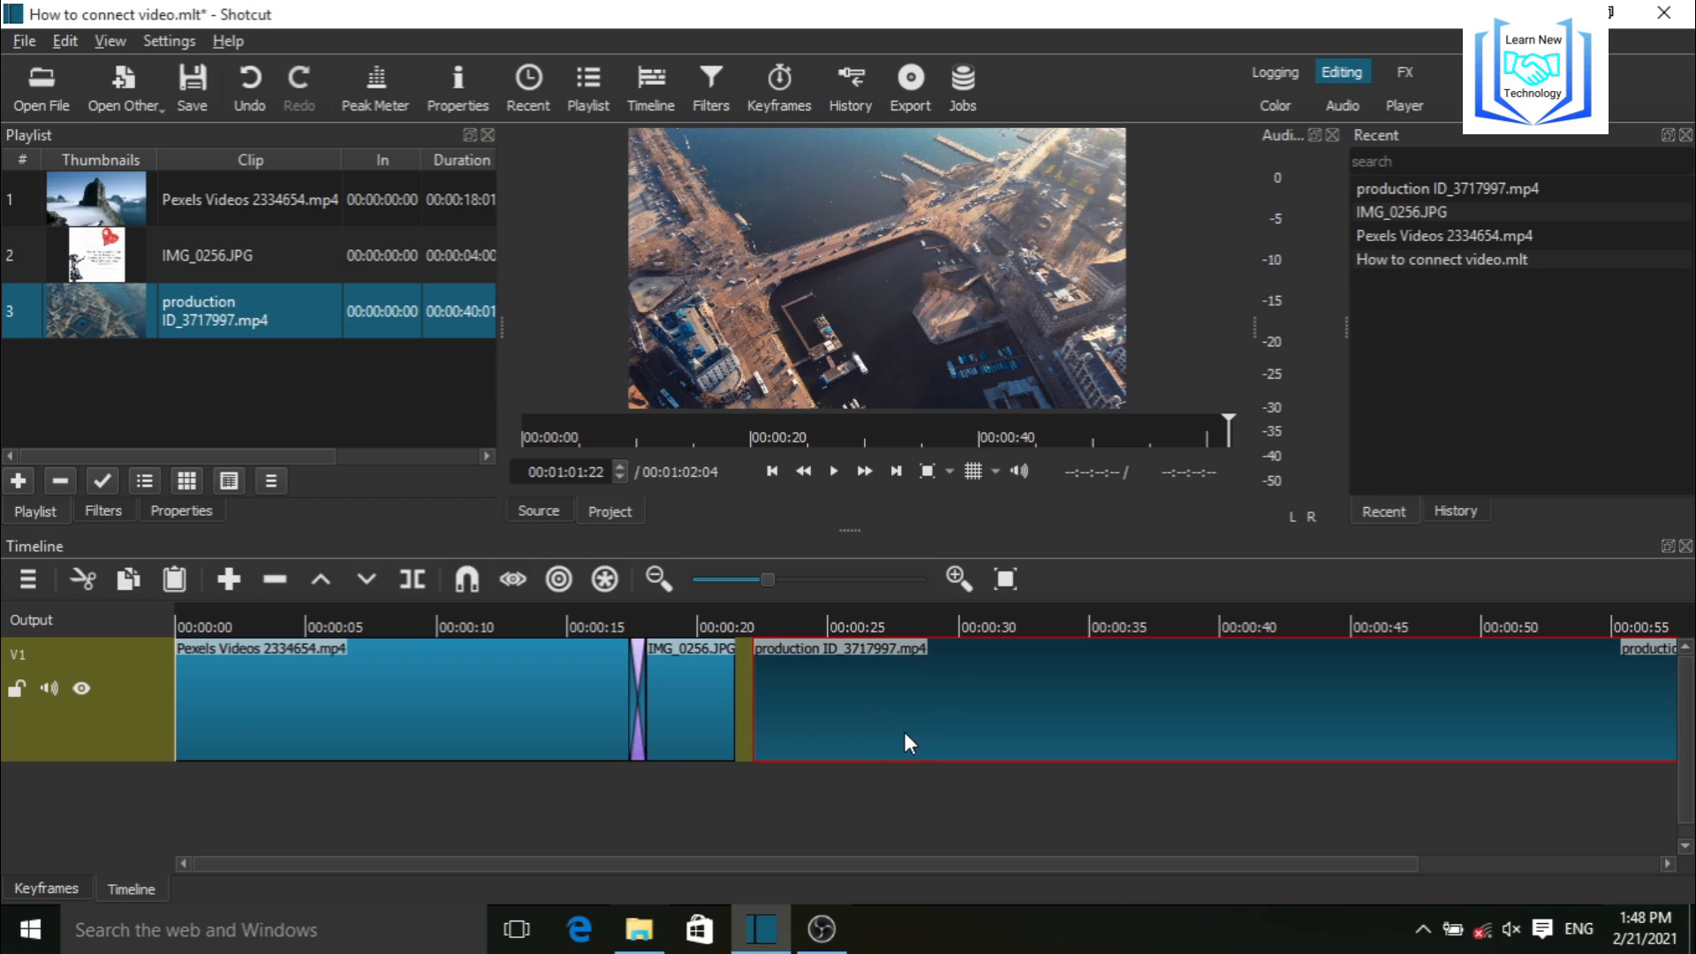
{"action": "left_click_drag", "start_coordinate": [904, 730], "coordinate": [857, 710]}
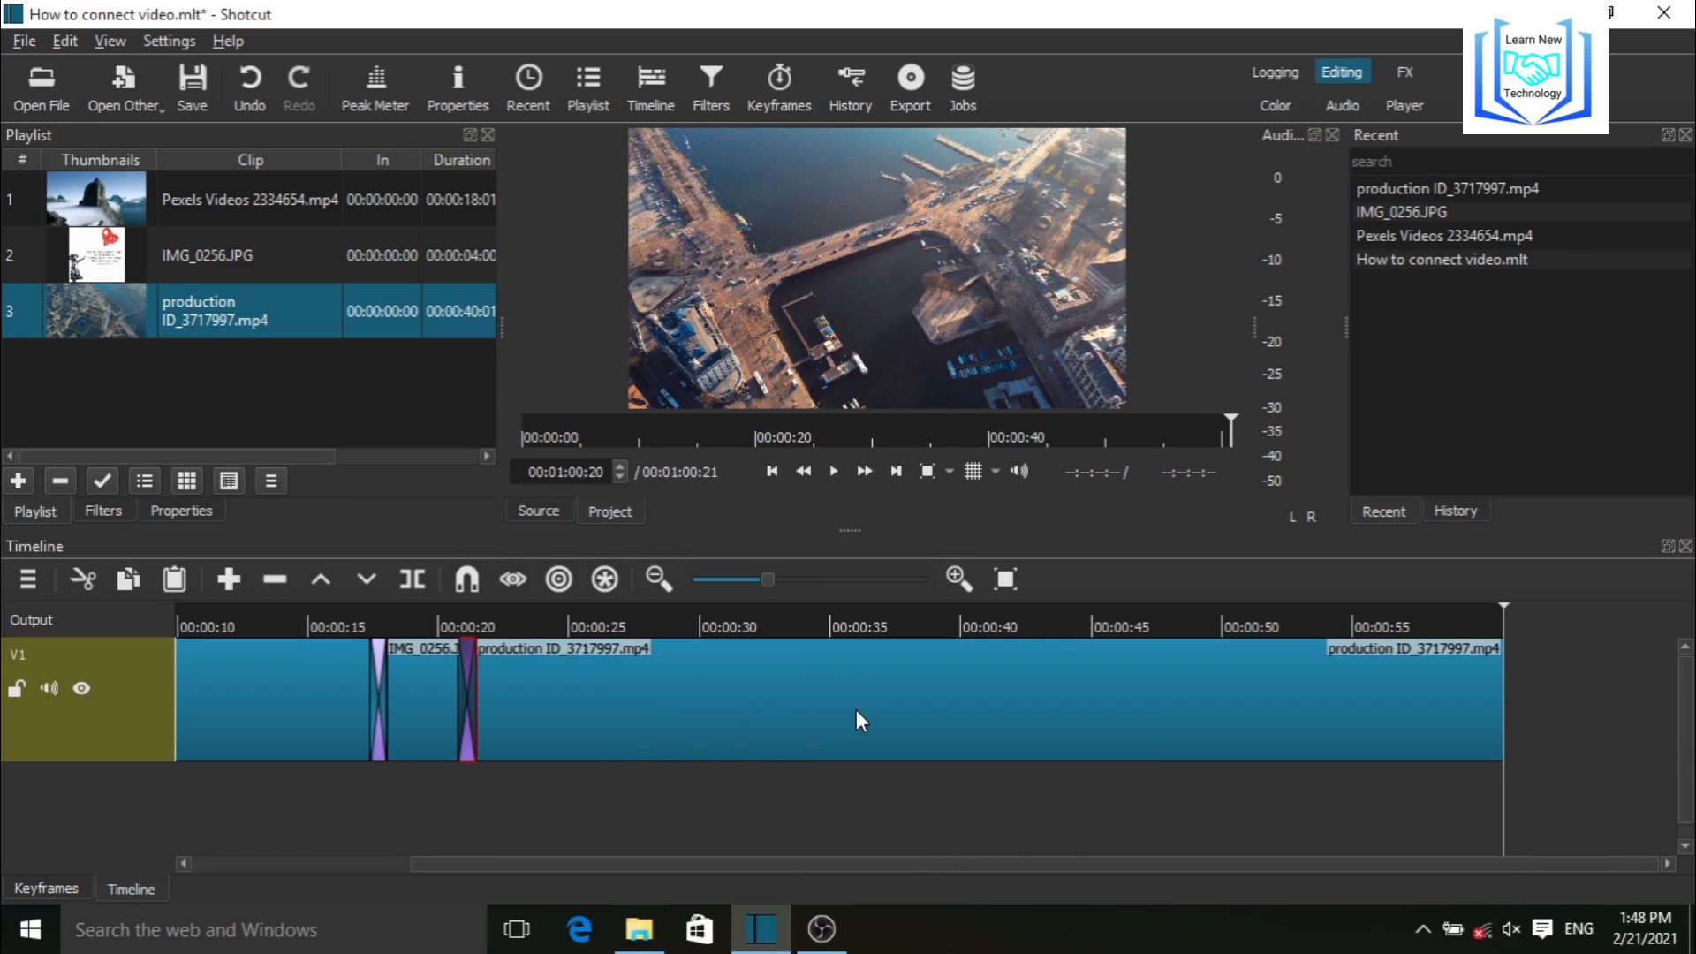
- Play the joined project on track V1 from the beginning to review both transitions around IMG_0256.JPG
{"action": "scroll", "coordinate": [669, 719], "scroll_direction": "up", "scroll_amount": 5}
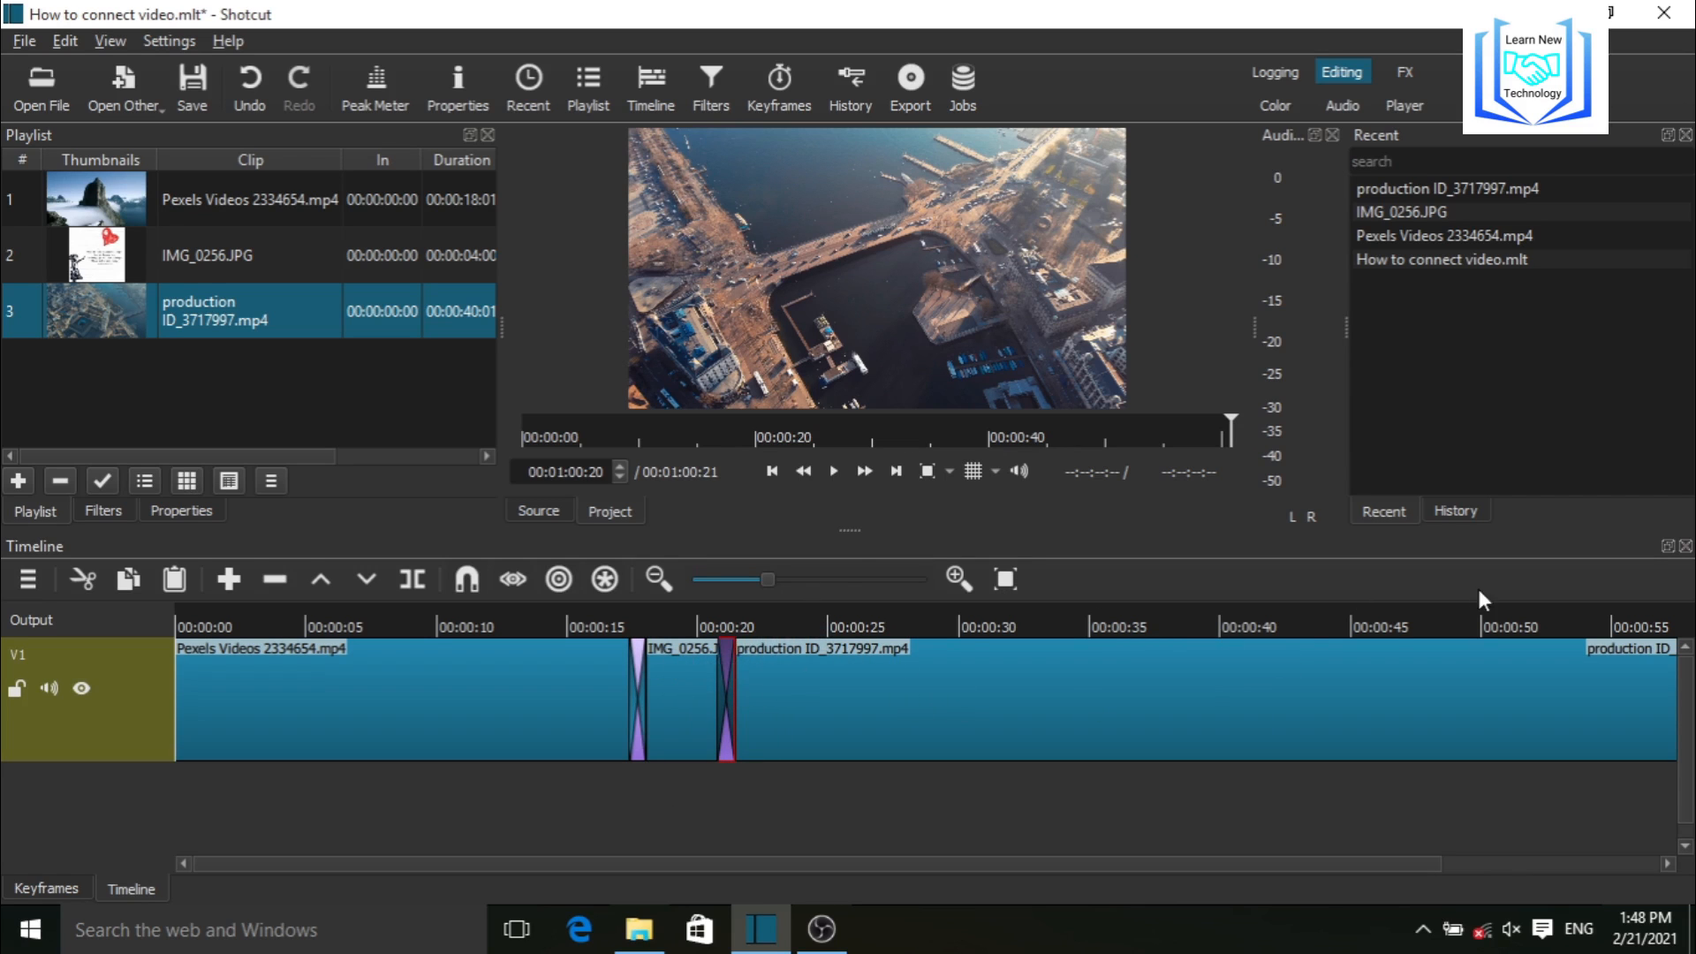
{"action": "left_click", "coordinate": [768, 473]}
{"action": "left_click", "coordinate": [769, 473]}
{"action": "left_click", "coordinate": [769, 471]}
{"action": "left_click", "coordinate": [769, 471]}
{"action": "left_click", "coordinate": [769, 470]}
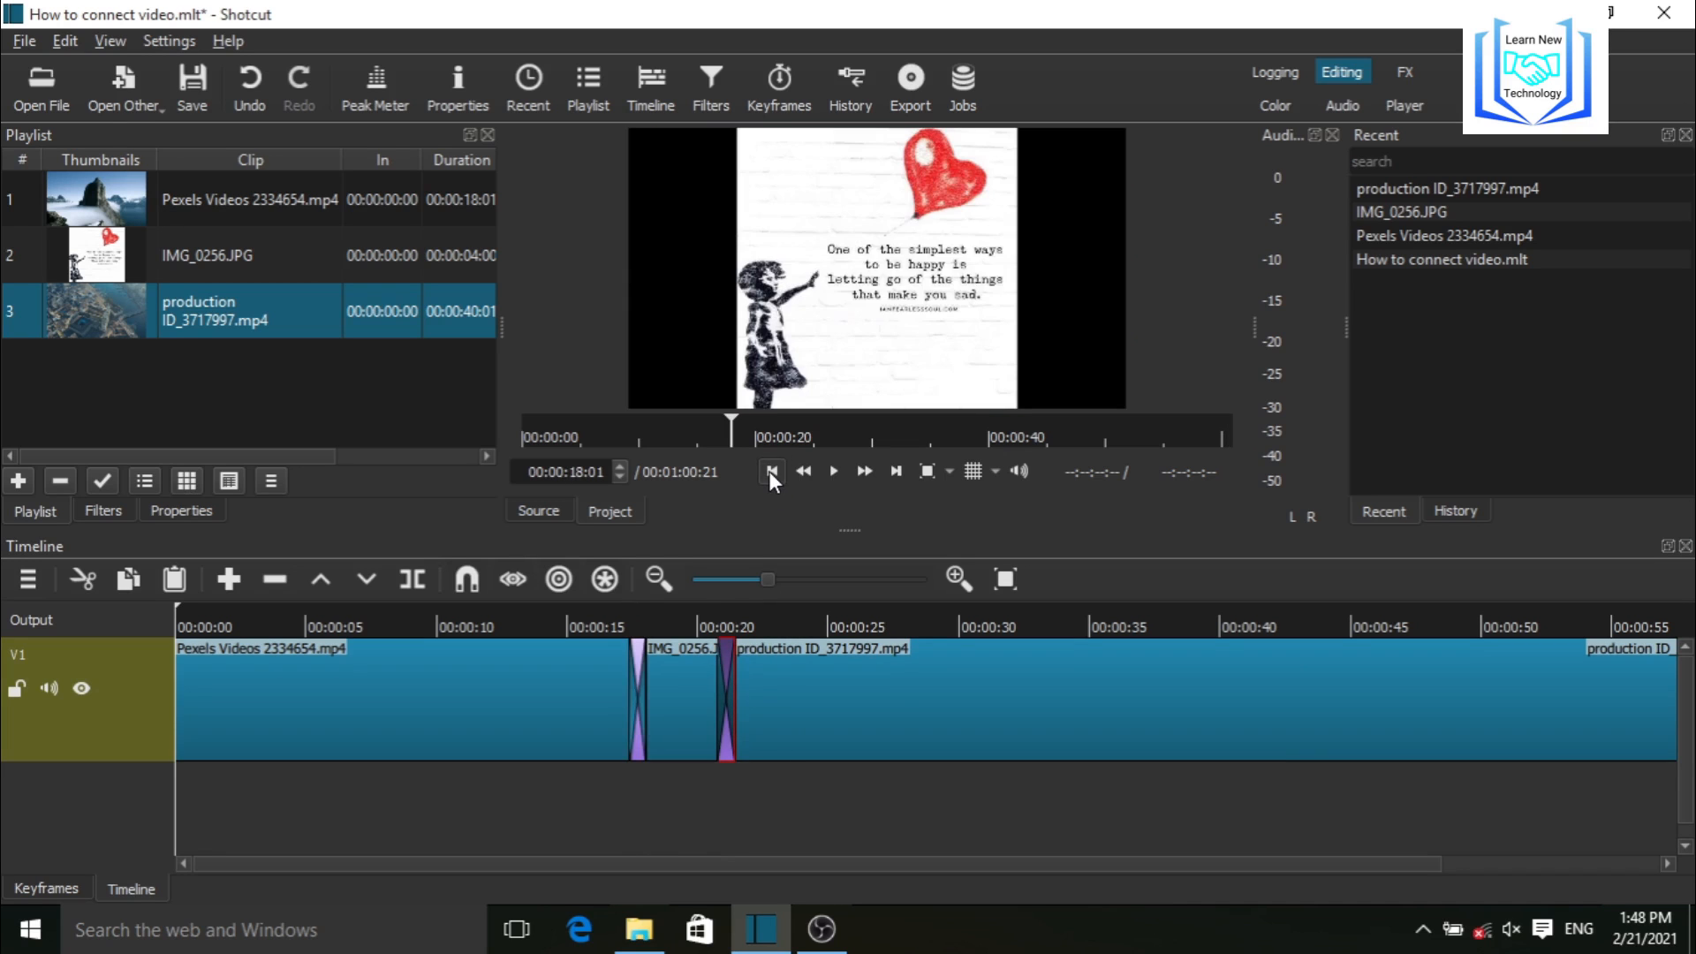
{"action": "left_click", "coordinate": [836, 474]}
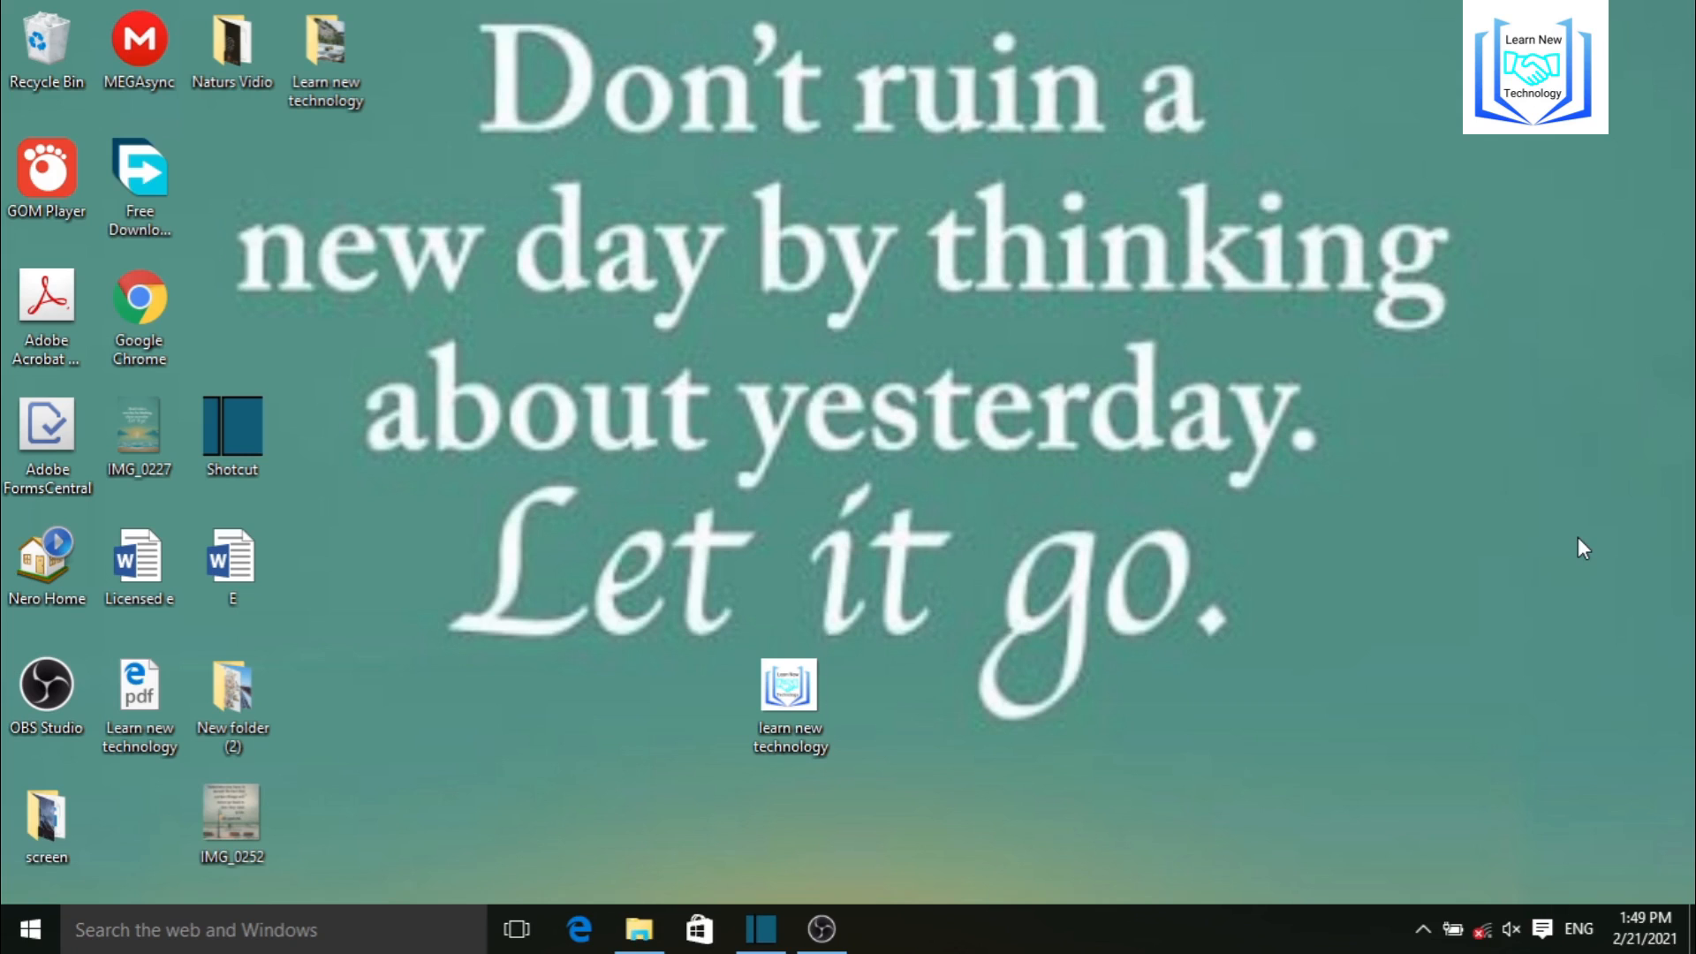
{"action": "right_click", "coordinate": [1480, 597]}
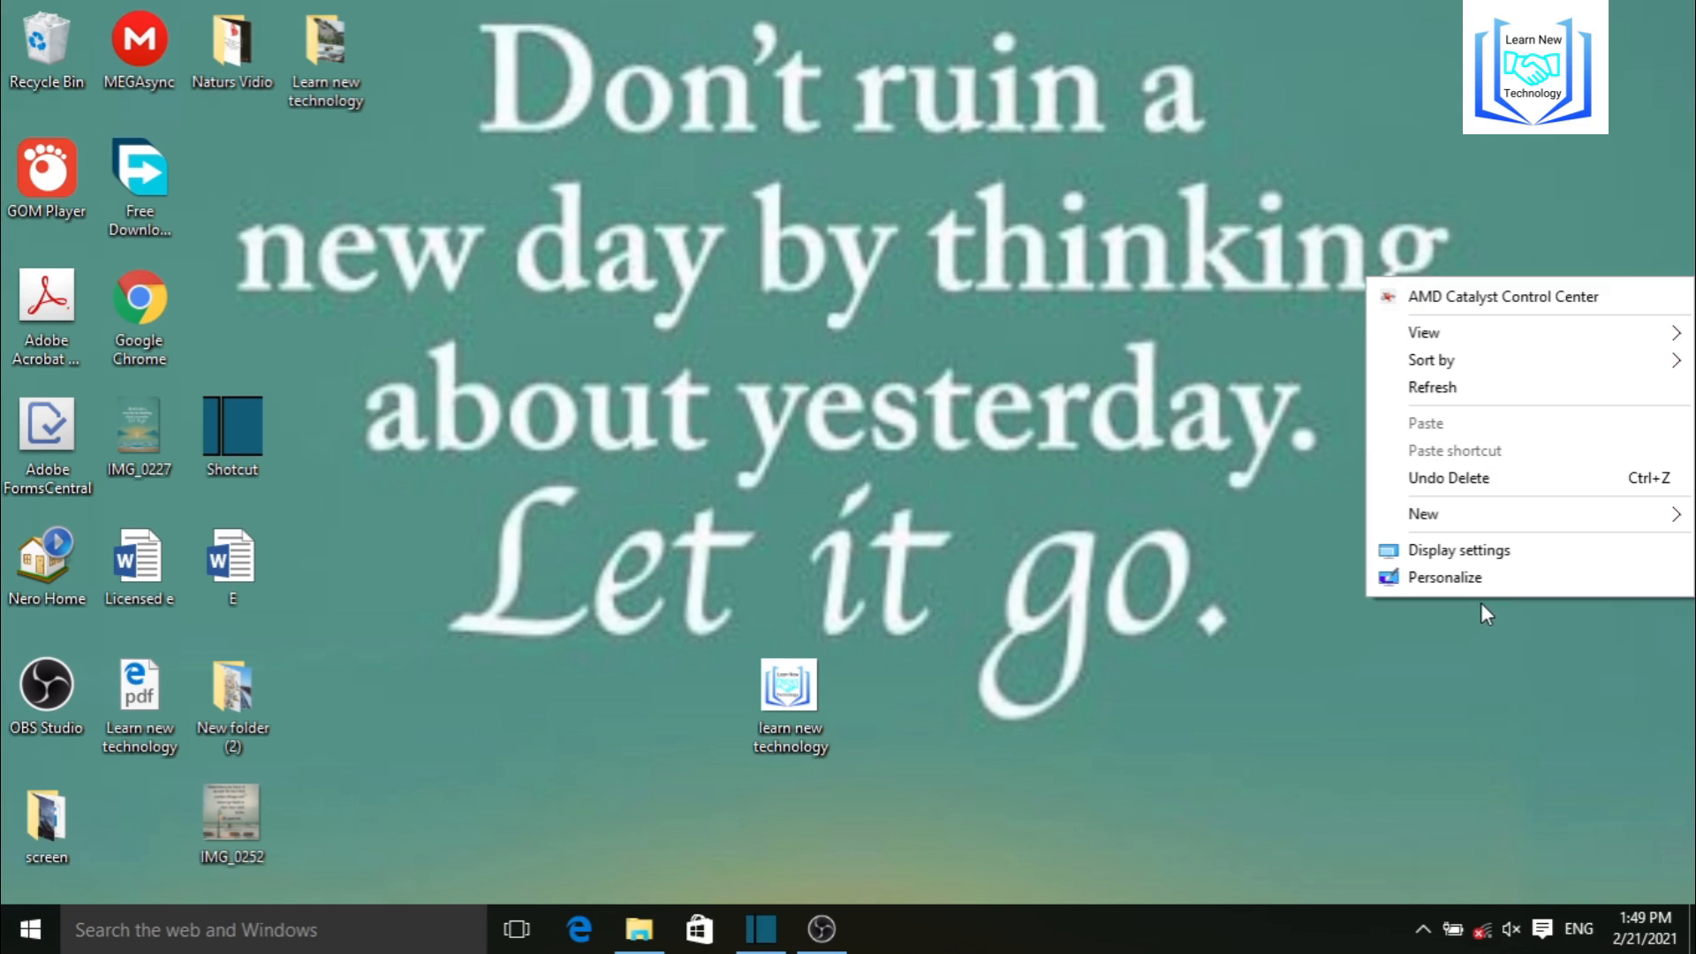
{"action": "right_click", "coordinate": [1623, 589]}
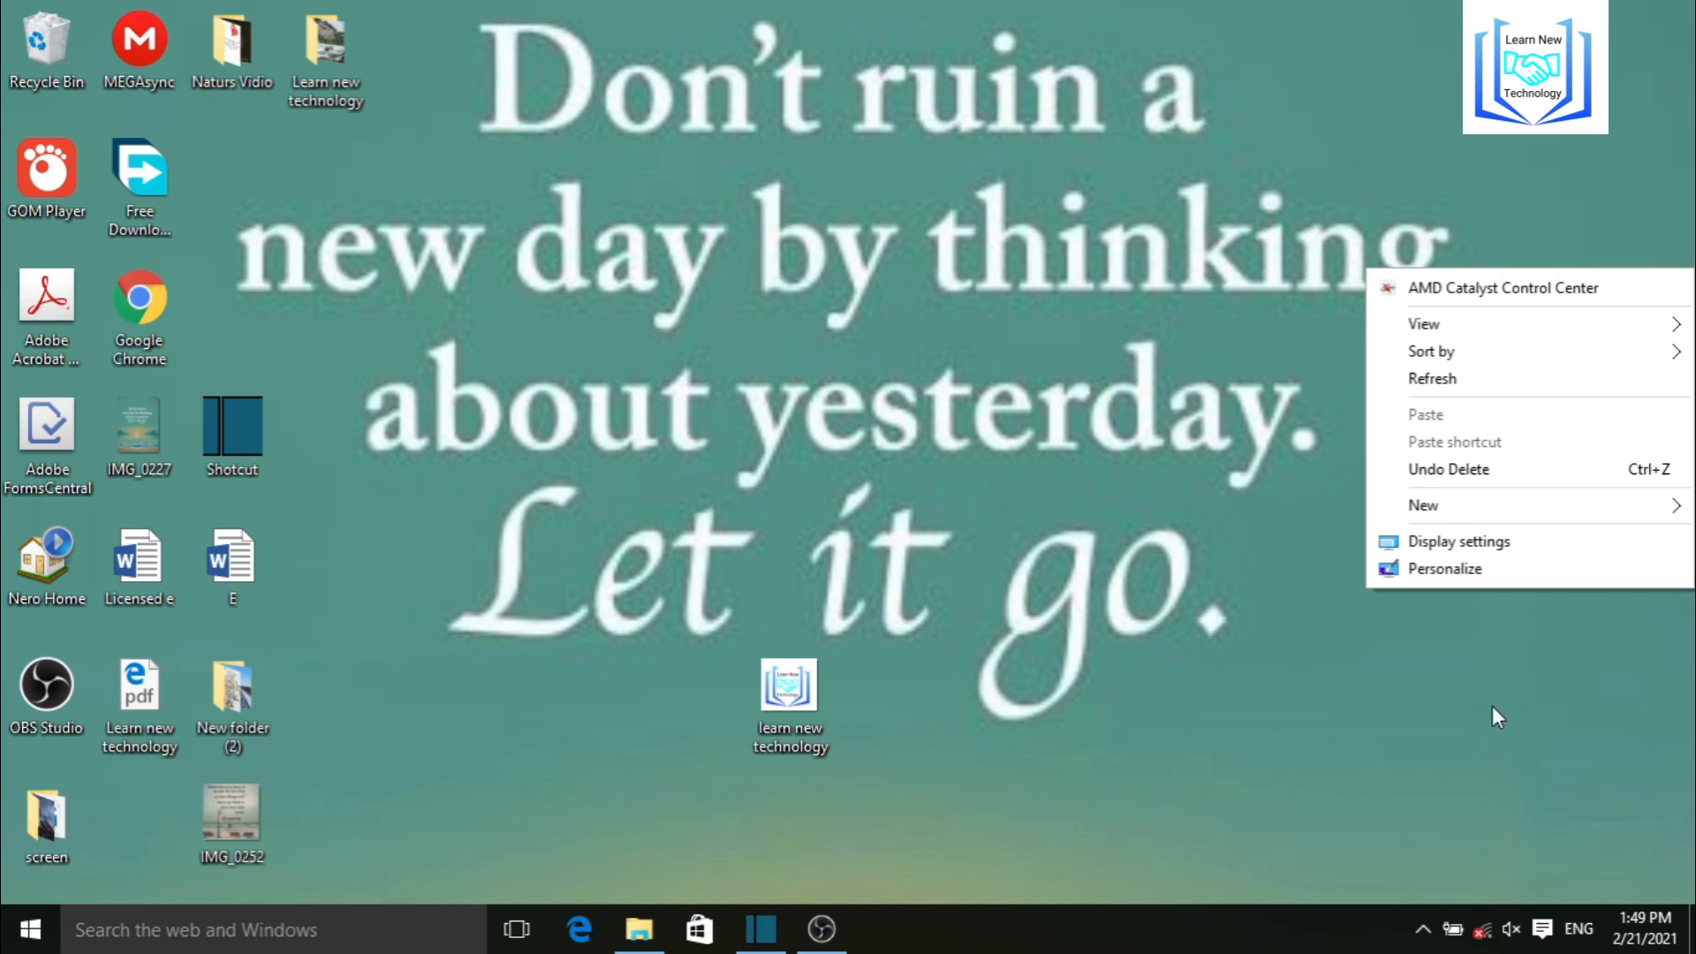
{"action": "left_click", "coordinate": [1493, 380]}
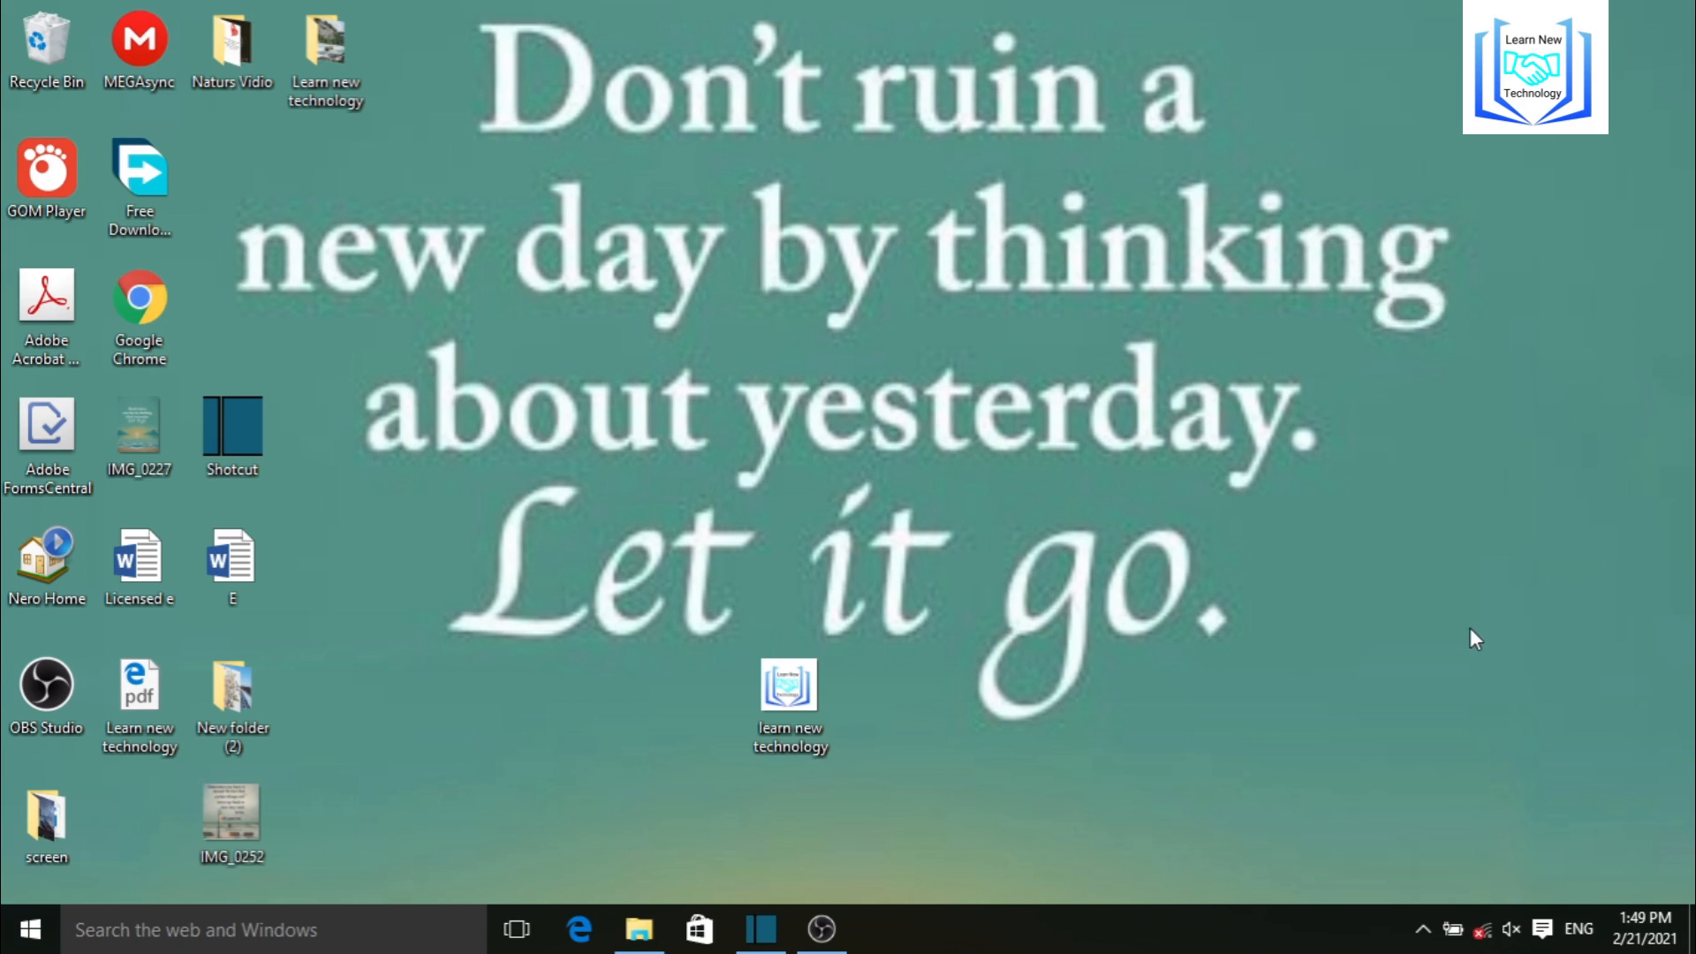
{"action": "right_click", "coordinate": [1469, 627]}
{"action": "left_click", "coordinate": [1492, 432]}
{"action": "right_click", "coordinate": [1487, 619]}
{"action": "left_click", "coordinate": [1525, 416]}
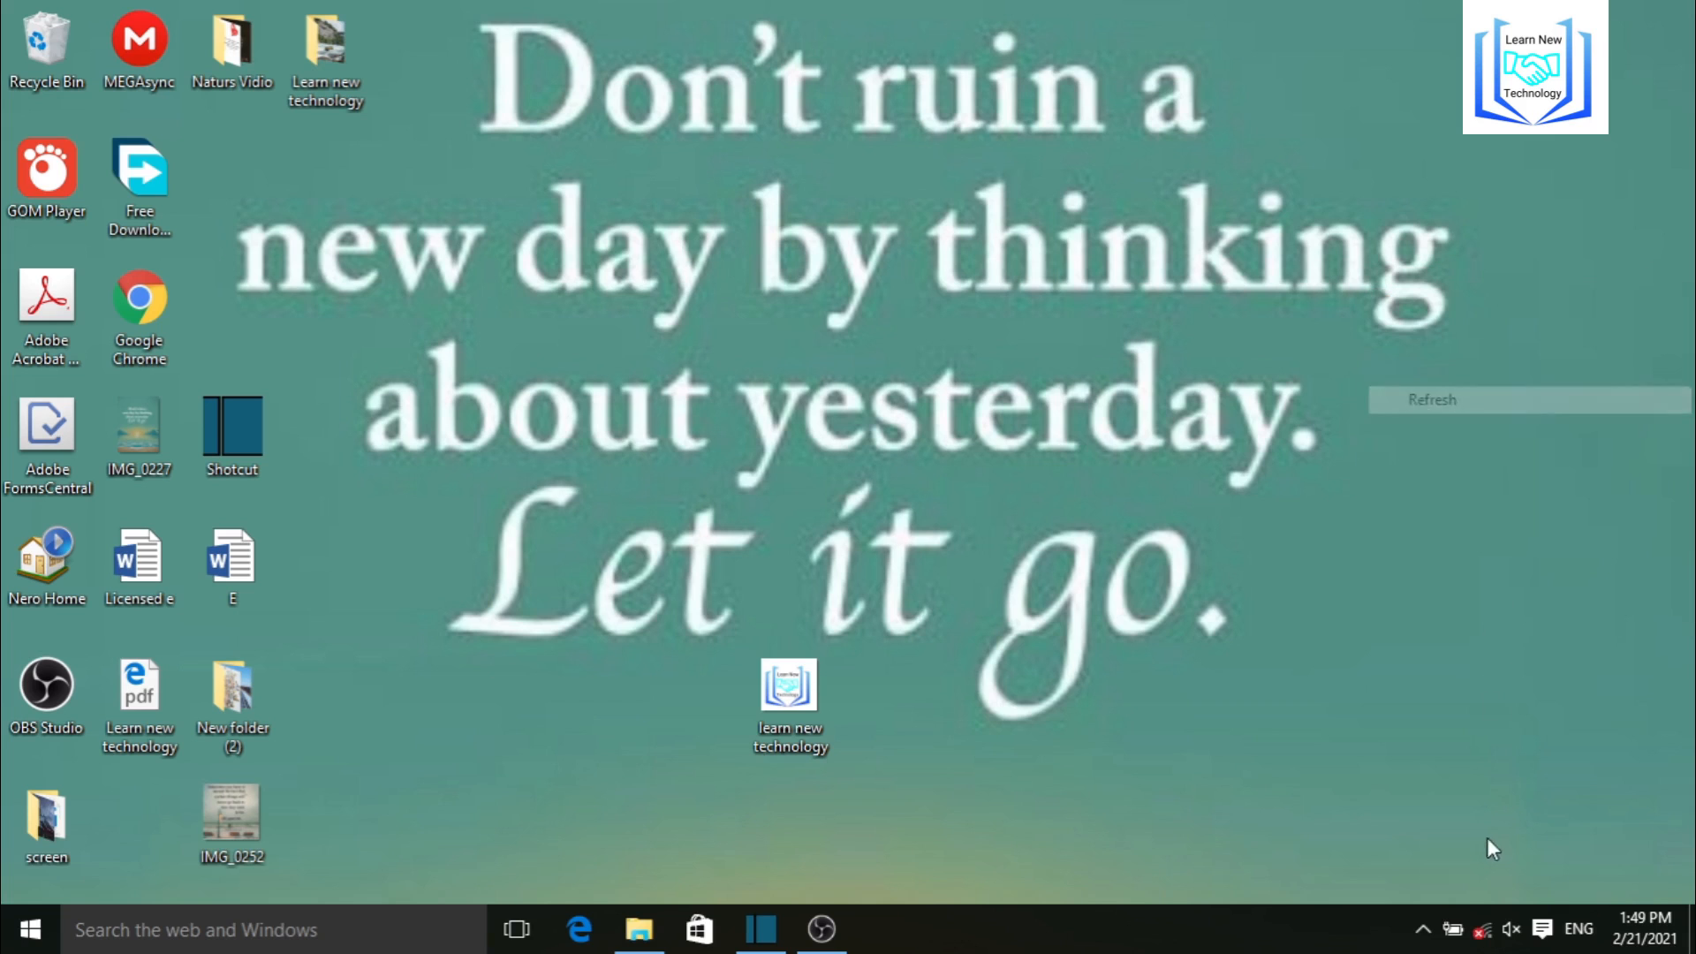
{"action": "right_click", "coordinate": [1475, 699]}
{"action": "left_click", "coordinate": [1480, 496]}
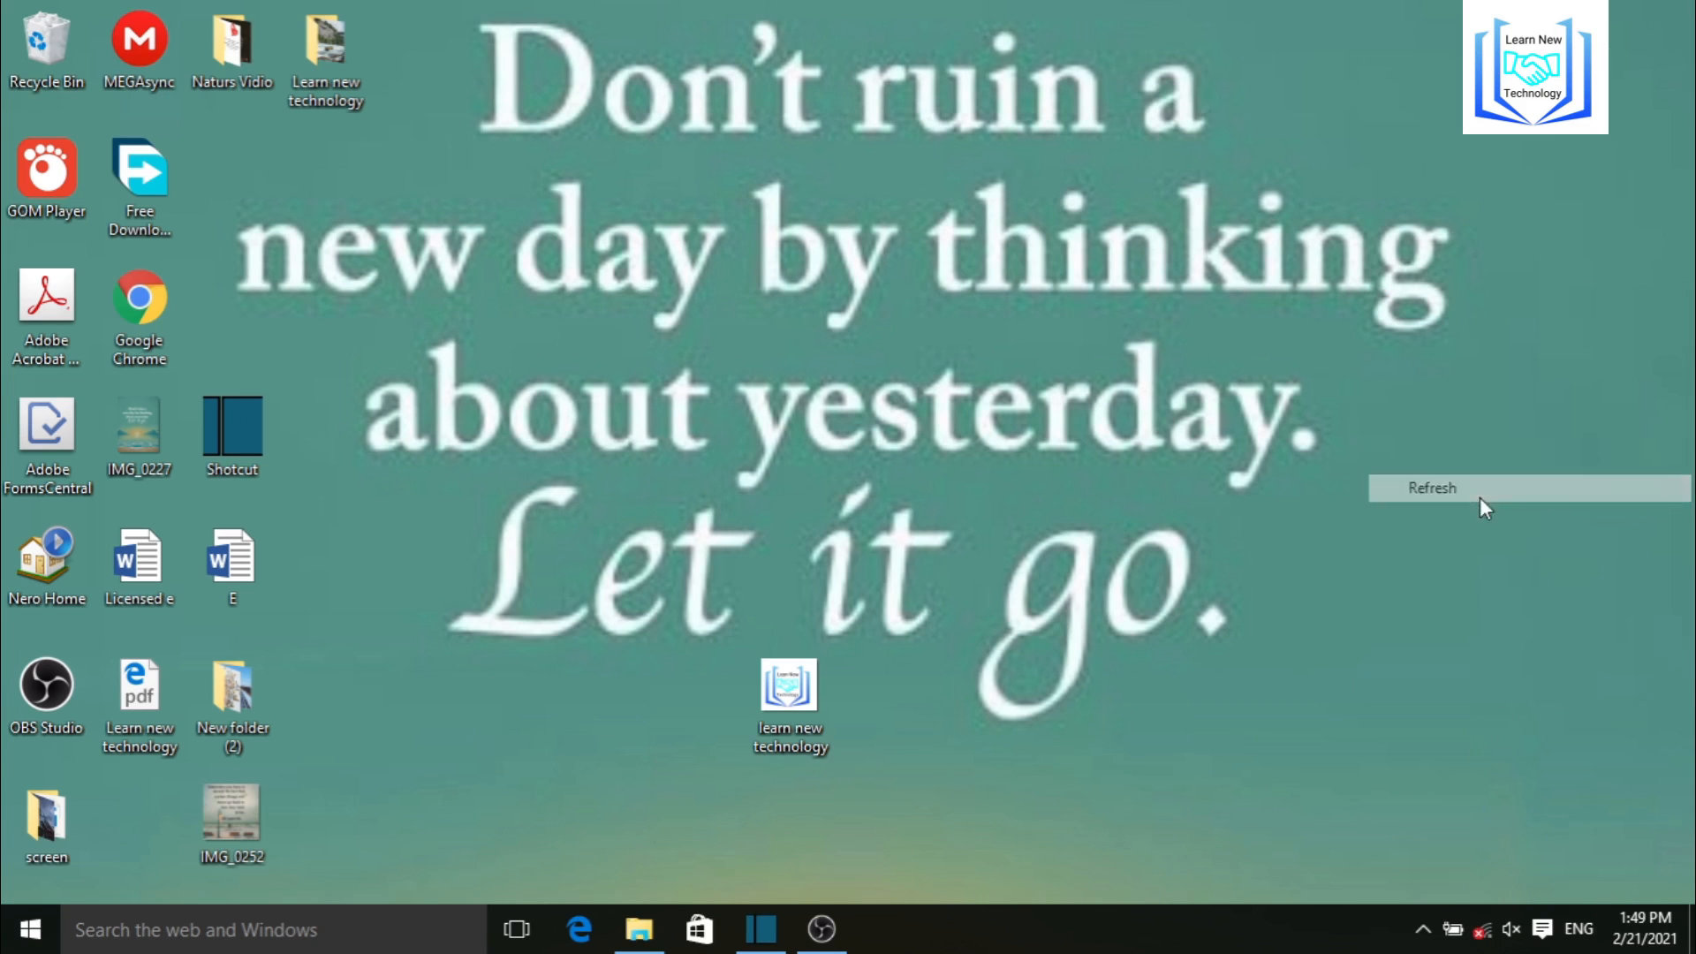
{"action": "right_click", "coordinate": [1461, 648]}
{"action": "left_click", "coordinate": [1491, 448]}
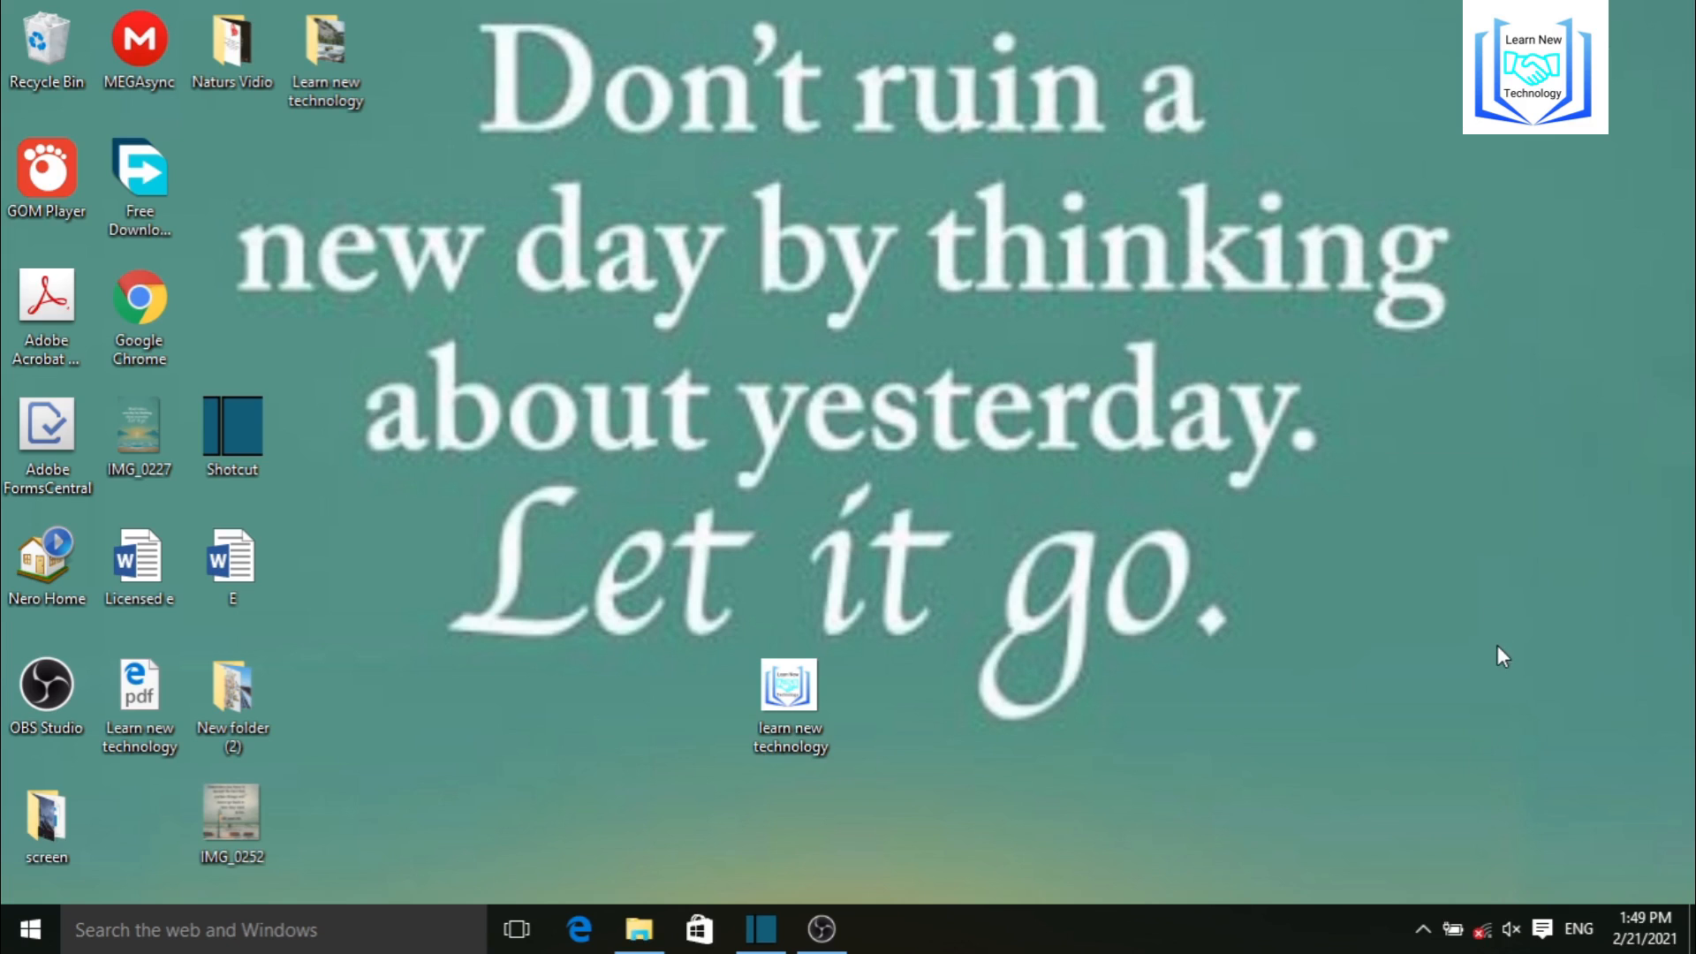